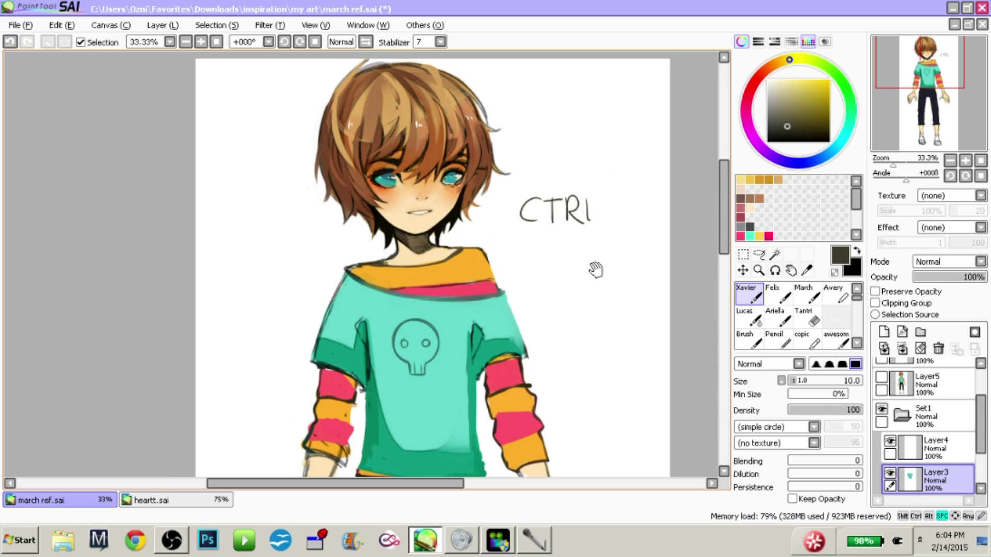
# Step: Pick the layers of the hair and the shirt skull directly from the drawing, toggling Layer1's visibility off and on
pyautogui.moveTo(502, 251)
pyautogui.mouseDown()
pyautogui.moveTo(494, 269)
pyautogui.moveTo(500, 247)
pyautogui.mouseUp()
pyautogui.keyDown('ctrl'); pyautogui.click(387, 144); pyautogui.keyUp('ctrl')
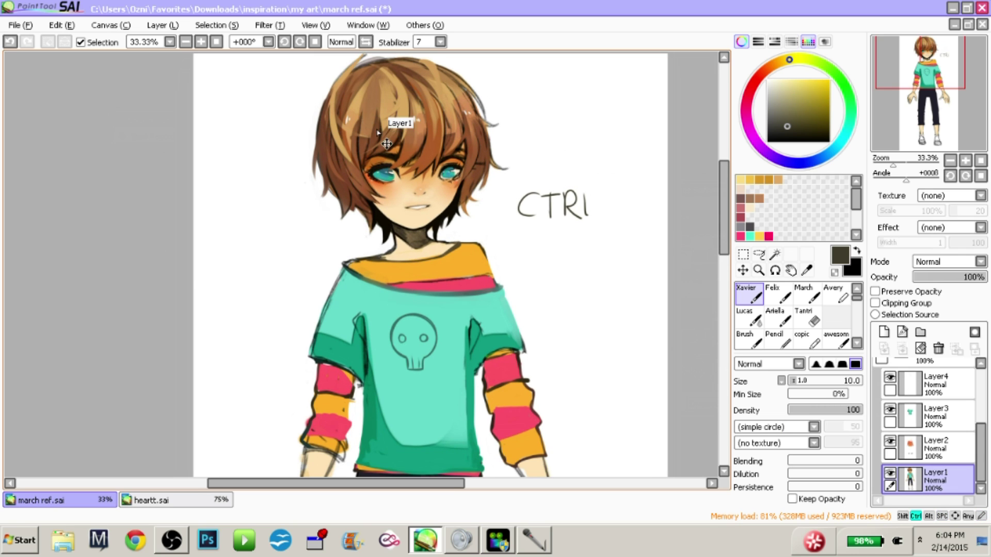
pyautogui.click(890, 473)
pyautogui.click(890, 473)
pyautogui.moveTo(500, 298); pyautogui.dragTo(492, 246)
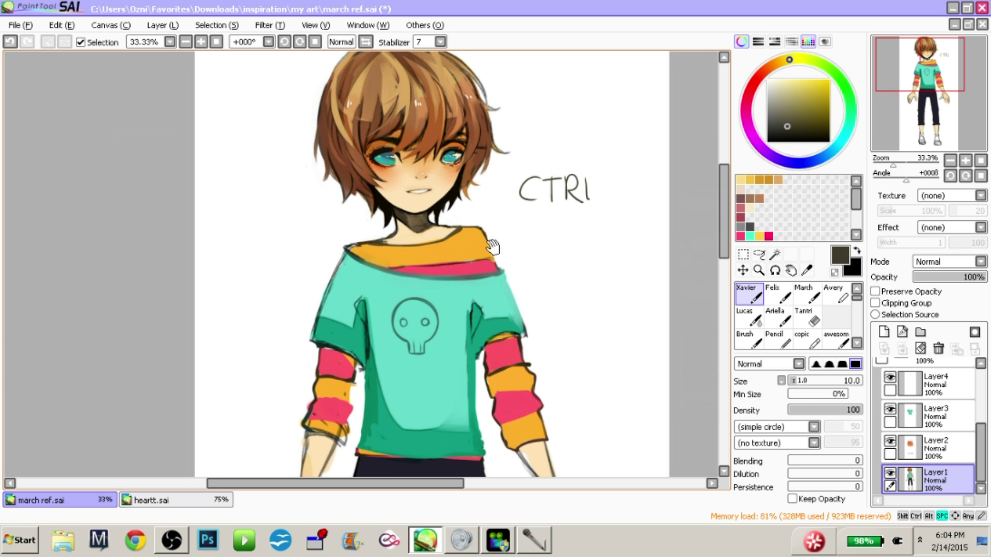
pyautogui.keyDown('ctrl'); pyautogui.click(412, 308); pyautogui.keyUp('ctrl')
# Step: Check the Set1 folder by toggling its visibility off and on, and go back to the topmost layer
pyautogui.moveTo(617, 269); pyautogui.dragTo(638, 318)
pyautogui.moveTo(980, 447); pyautogui.dragTo(977, 391)
pyautogui.click(934, 433)
pyautogui.moveTo(635, 250); pyautogui.dragTo(640, 289)
pyautogui.click(881, 433)
pyautogui.click(881, 433)
pyautogui.click(902, 469)
pyautogui.moveTo(644, 304); pyautogui.dragTo(630, 311)
pyautogui.click(916, 415)
pyautogui.click(914, 382)
# Step: Set the stabilizer to 0 and try a freehand stroke above the CTRI lettering
pyautogui.click(441, 42)
pyautogui.click(426, 52)
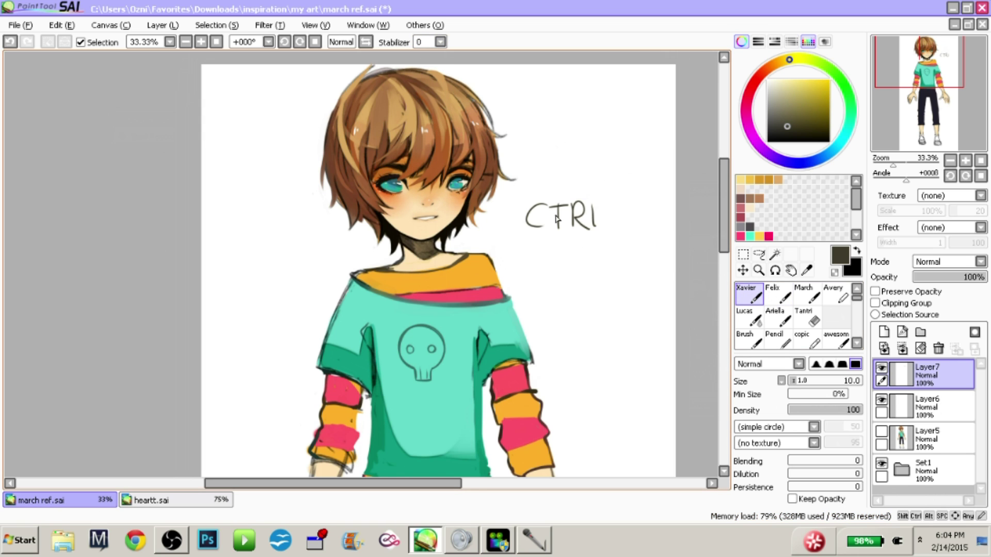
pyautogui.scroll(3, 579, 227)
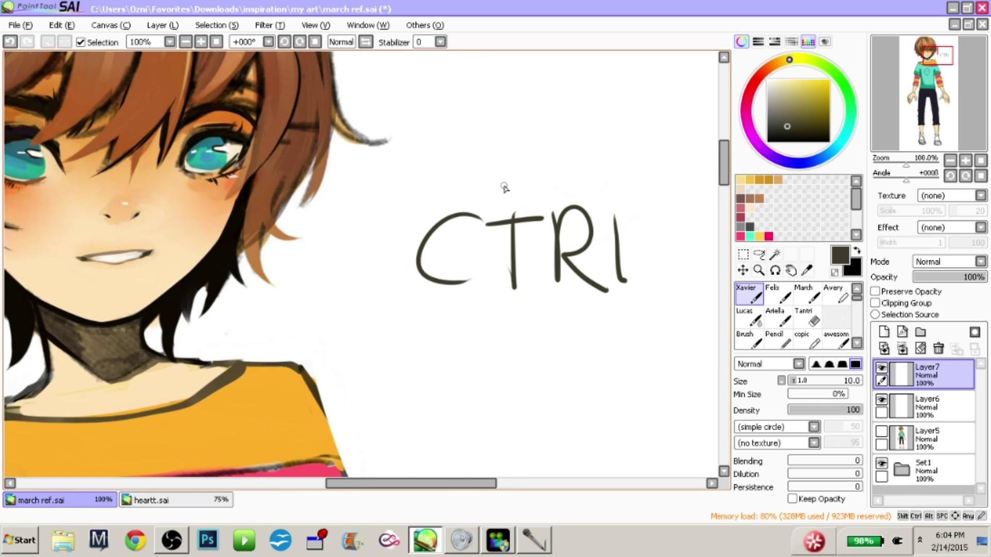
pyautogui.moveTo(561, 195)
pyautogui.mouseDown()
pyautogui.moveTo(473, 202)
pyautogui.moveTo(472, 229)
pyautogui.mouseUp()
pyautogui.hotkey('ctrl', 'z')
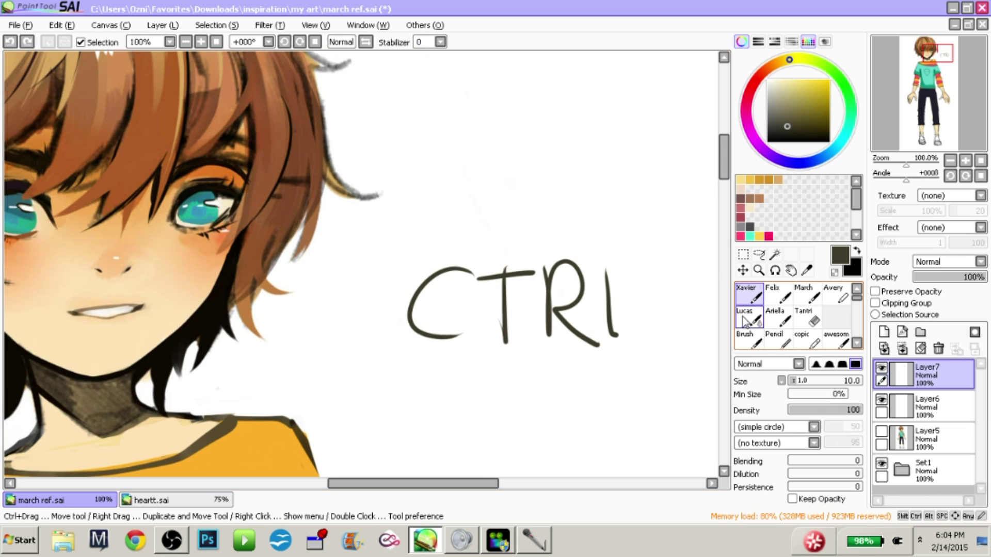
# Step: Switch to the Ariella brush, try strokes above the CTRI lettering, and set the brush size to 12
pyautogui.click(778, 318)
pyautogui.moveTo(448, 188)
pyautogui.mouseDown()
pyautogui.moveTo(441, 238)
pyautogui.moveTo(472, 235)
pyautogui.mouseUp()
pyautogui.hotkey('ctrl', 'z')
pyautogui.moveTo(801, 383); pyautogui.dragTo(789, 381)
pyautogui.moveTo(411, 225); pyautogui.dragTo(466, 228)
pyautogui.hotkey('ctrl', 'z')
pyautogui.hotkey('ctrl', 'z')
pyautogui.click(794, 381)
# Step: Hand-letter CTRL on Layer7 directly above the existing CTRI lettering with the Ariella brush
pyautogui.moveTo(450, 174)
pyautogui.mouseDown()
pyautogui.moveTo(446, 243)
pyautogui.moveTo(459, 235)
pyautogui.mouseUp()
pyautogui.moveTo(485, 175)
pyautogui.mouseDown()
pyautogui.moveTo(485, 228)
pyautogui.moveTo(511, 168)
pyautogui.moveTo(526, 225)
pyautogui.mouseUp()
pyautogui.moveTo(528, 176)
pyautogui.mouseDown()
pyautogui.moveTo(550, 173)
pyautogui.moveTo(572, 234)
pyautogui.mouseUp()
pyautogui.moveTo(580, 166); pyautogui.dragTo(627, 228)
pyautogui.scroll(-4, 610, 211)
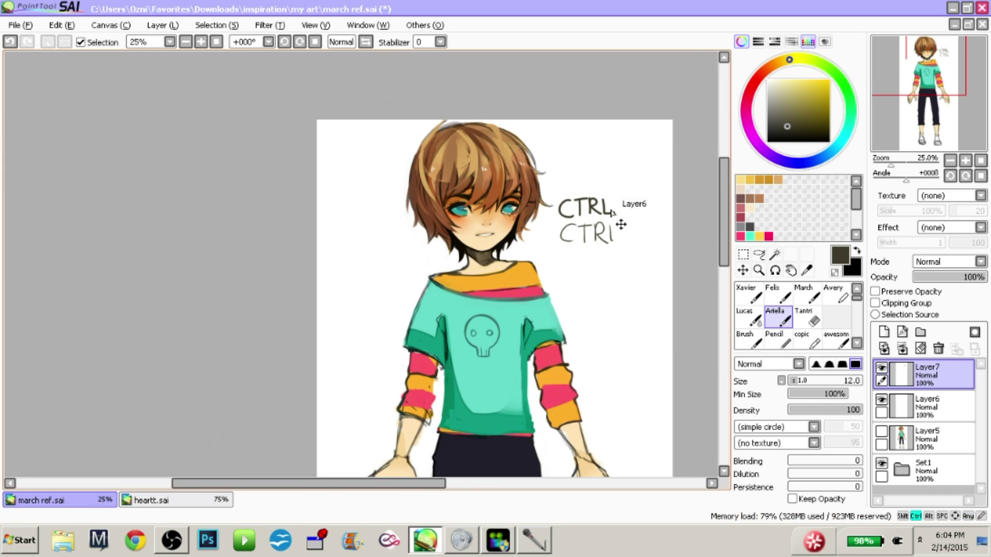
# Step: Draw a large black oval speech bubble with a small pointed tail beside the character's shoulder
pyautogui.scroll(2, 612, 211)
pyautogui.moveTo(574, 300)
pyautogui.mouseDown()
pyautogui.moveTo(516, 332)
pyautogui.moveTo(564, 188)
pyautogui.moveTo(710, 278)
pyautogui.mouseUp()
pyautogui.hotkey('ctrl', 'z')
pyautogui.click(795, 141)
pyautogui.moveTo(619, 186)
pyautogui.mouseDown()
pyautogui.moveTo(617, 195)
pyautogui.moveTo(565, 187)
pyautogui.mouseUp()
pyautogui.moveTo(513, 216); pyautogui.dragTo(451, 226)
pyautogui.hotkey('ctrl', 'z')
pyautogui.moveTo(507, 175)
pyautogui.mouseDown()
pyautogui.moveTo(365, 332)
pyautogui.moveTo(471, 182)
pyautogui.mouseUp()
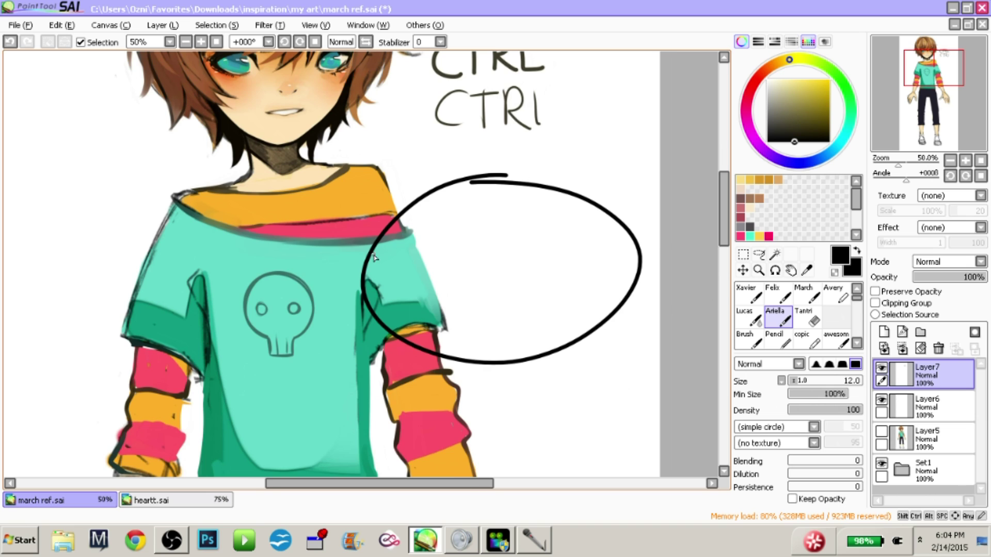
pyautogui.moveTo(397, 200); pyautogui.dragTo(425, 237)
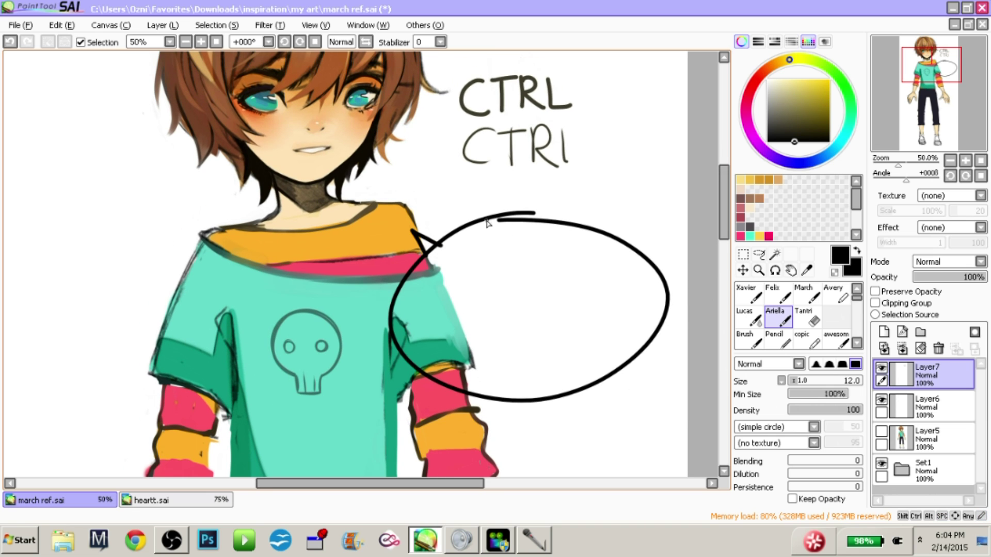
# Step: Fill the inside of the speech bubble with white
pyautogui.click(768, 81)
pyautogui.press('g')
pyautogui.click(535, 263)
# Step: Hand-letter CLEAR inside the speech bubble on a new layer in near-black blue with the Ariella brush
pyautogui.click(801, 137)
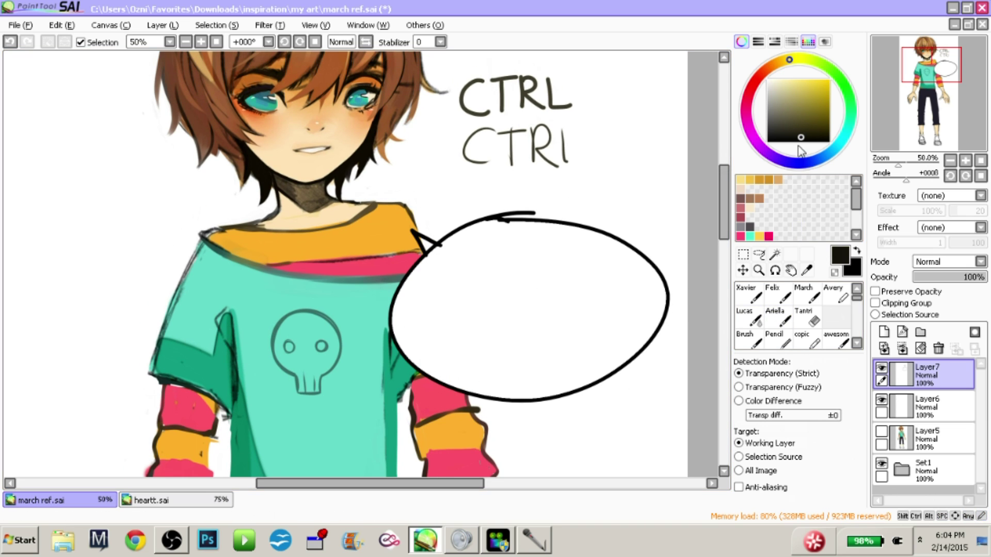
pyautogui.click(784, 161)
pyautogui.click(750, 296)
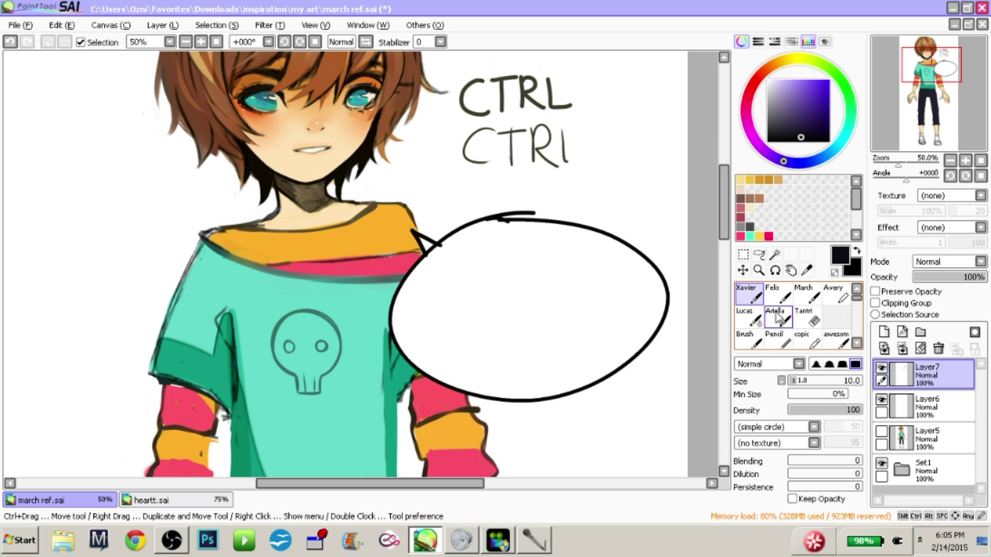
pyautogui.click(769, 321)
pyautogui.moveTo(459, 287)
pyautogui.mouseDown()
pyautogui.moveTo(464, 324)
pyautogui.moveTo(597, 355)
pyautogui.mouseUp()
pyautogui.hotkey('ctrl', 'z')
pyautogui.hotkey('ctrl', 'z')
pyautogui.click(884, 332)
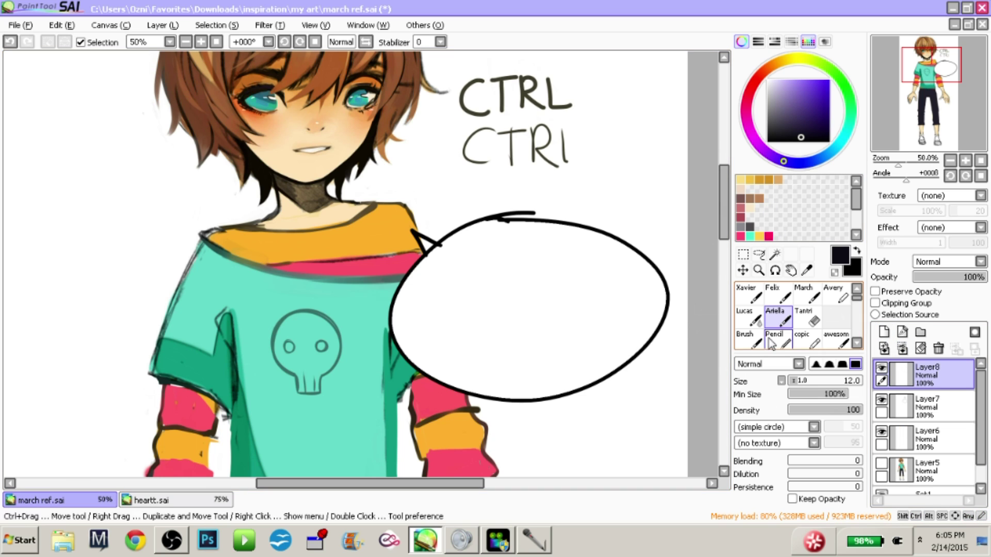
pyautogui.moveTo(467, 292); pyautogui.dragTo(469, 315)
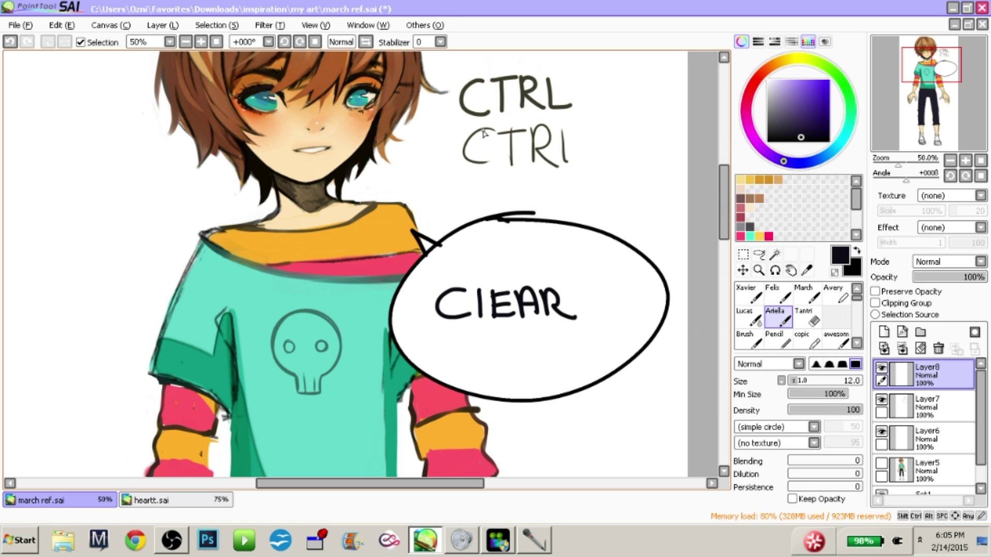
# Step: Delete Layer8 and Layer7 with the lettering and the speech bubble
pyautogui.moveTo(553, 154); pyautogui.dragTo(552, 176)
pyautogui.click(938, 348)
pyautogui.click(938, 348)
pyautogui.moveTo(594, 211); pyautogui.dragTo(601, 262)
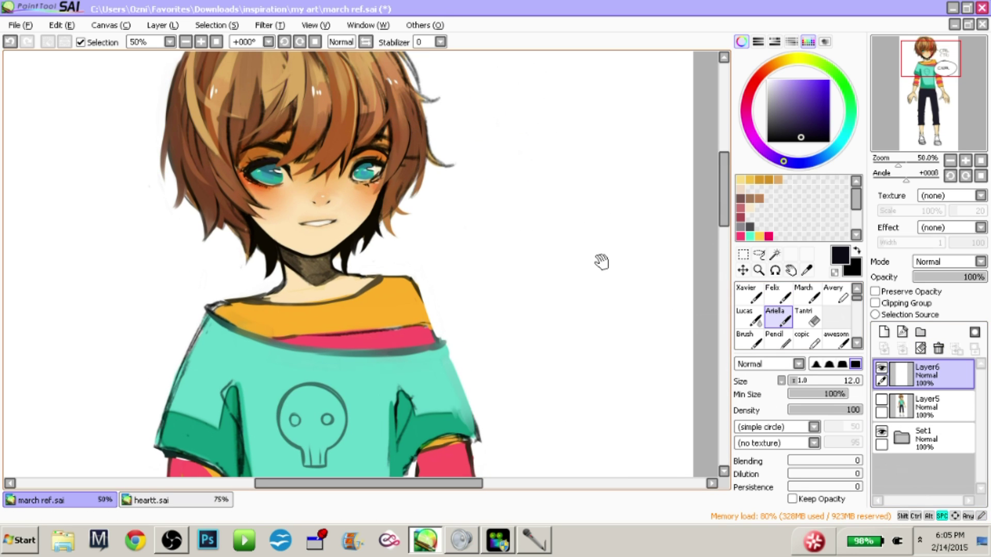
# Step: Set the stabilizer to 7 and try a long stroke beside the character with the Ariella brush
pyautogui.click(440, 42)
pyautogui.click(427, 133)
pyautogui.moveTo(464, 226); pyautogui.dragTo(516, 387)
pyautogui.hotkey('ctrl', 'z')
# Step: Try long freehand strokes on the empty area beside the character with the Xavier brush
pyautogui.click(749, 295)
pyautogui.moveTo(464, 260)
pyautogui.mouseDown()
pyautogui.moveTo(491, 381)
pyautogui.moveTo(470, 458)
pyautogui.mouseUp()
pyautogui.hotkey('ctrl', 'z')
pyautogui.moveTo(456, 145)
pyautogui.mouseDown()
pyautogui.moveTo(440, 178)
pyautogui.moveTo(557, 104)
pyautogui.moveTo(533, 388)
pyautogui.moveTo(566, 413)
pyautogui.mouseUp()
pyautogui.hotkey('ctrl', 'z')
pyautogui.moveTo(513, 170); pyautogui.dragTo(517, 188)
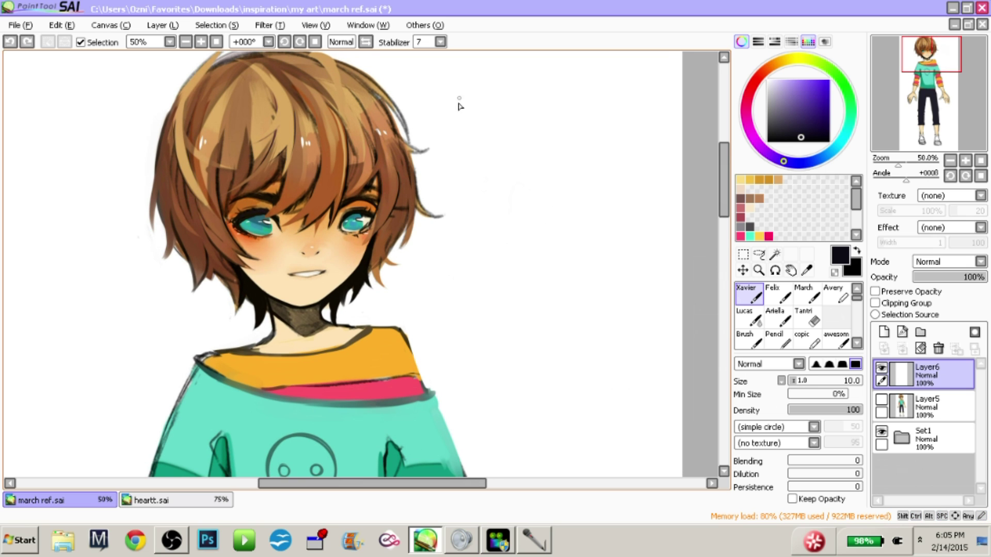
# Step: Try a broad stroke beside the character with the Felix brush at size 105
pyautogui.click(778, 294)
pyautogui.moveTo(519, 110); pyautogui.dragTo(460, 364)
pyautogui.hotkey('ctrl', 'z')
pyautogui.moveTo(451, 55); pyautogui.dragTo(451, 93)
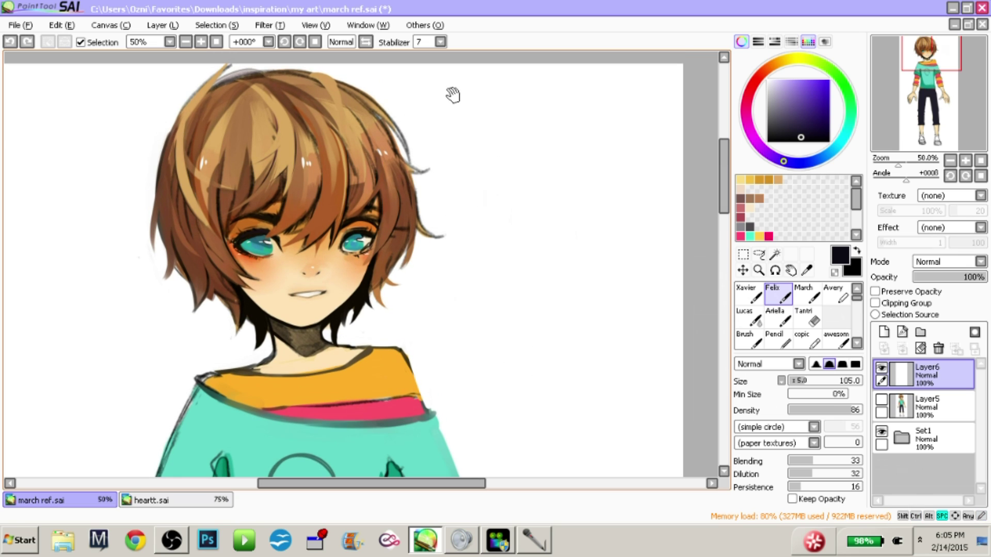
pyautogui.scroll(-3, 484, 176)
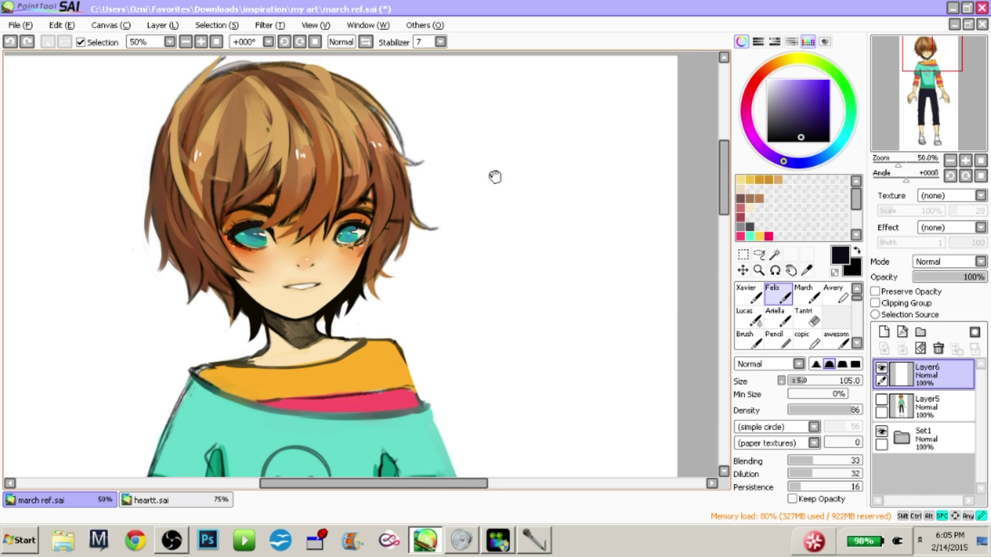
# Step: Set the stabilizer to S-7 and try long sweeping curves across the drawing with the Xavier brush
pyautogui.click(440, 42)
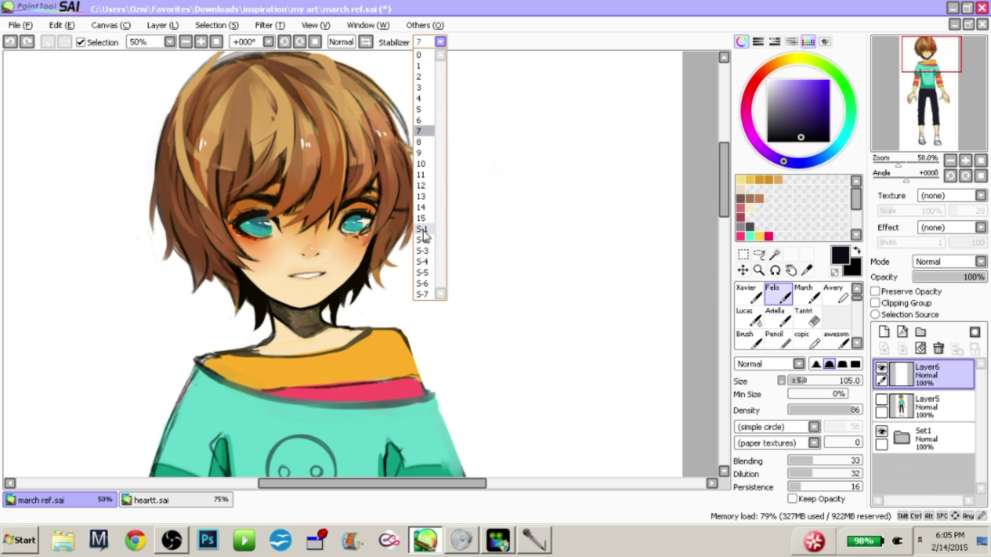
pyautogui.click(422, 294)
pyautogui.moveTo(569, 203); pyautogui.dragTo(606, 237)
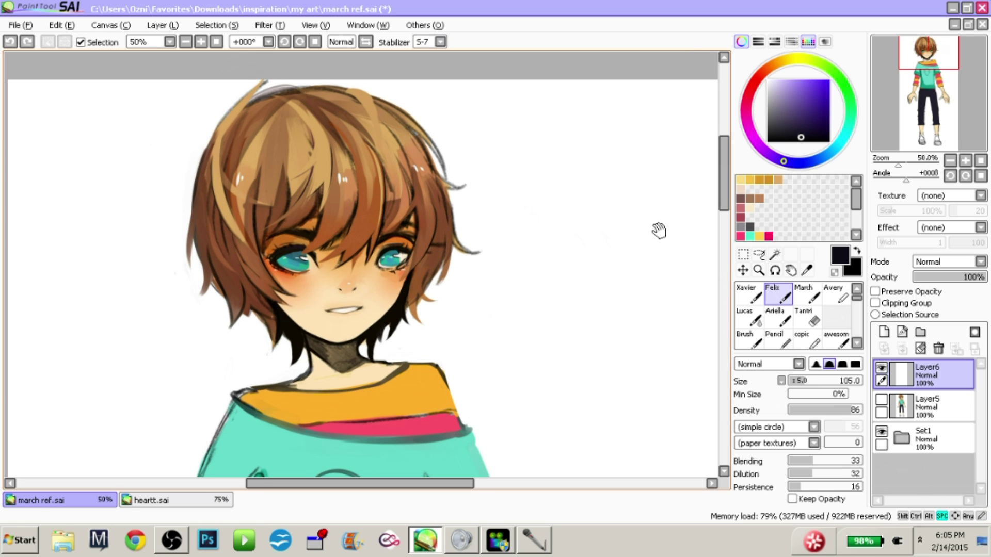
pyautogui.click(747, 299)
pyautogui.moveTo(428, 137)
pyautogui.mouseDown()
pyautogui.moveTo(504, 335)
pyautogui.moveTo(438, 395)
pyautogui.moveTo(668, 103)
pyautogui.moveTo(43, 318)
pyautogui.moveTo(288, 194)
pyautogui.mouseUp()
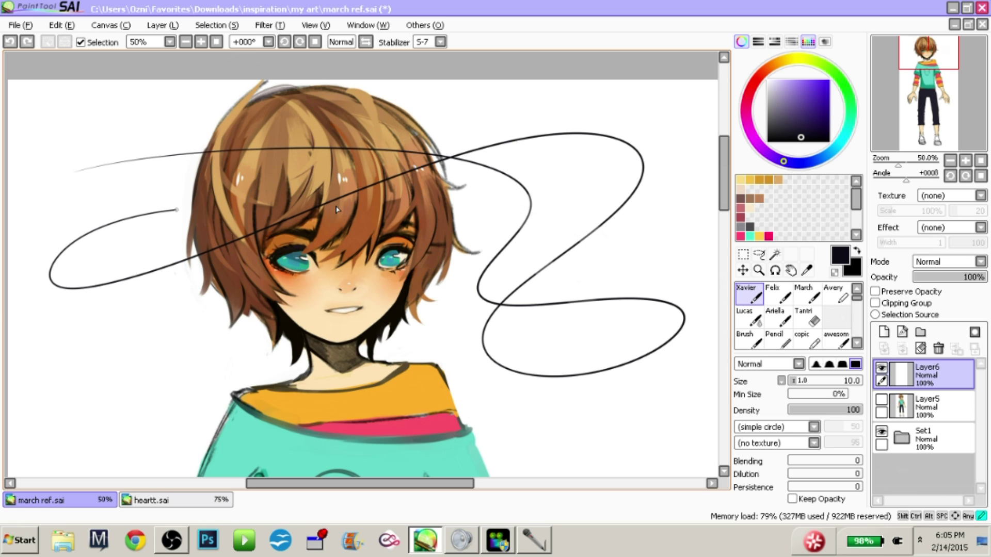
pyautogui.moveTo(298, 360)
pyautogui.mouseDown()
pyautogui.moveTo(657, 332)
pyautogui.moveTo(480, 216)
pyautogui.moveTo(387, 194)
pyautogui.mouseUp()
pyautogui.moveTo(430, 426); pyautogui.dragTo(548, 346)
pyautogui.hotkey('ctrl', 'z')
pyautogui.moveTo(609, 308)
pyautogui.mouseDown()
pyautogui.moveTo(692, 296)
pyautogui.moveTo(668, 322)
pyautogui.mouseUp()
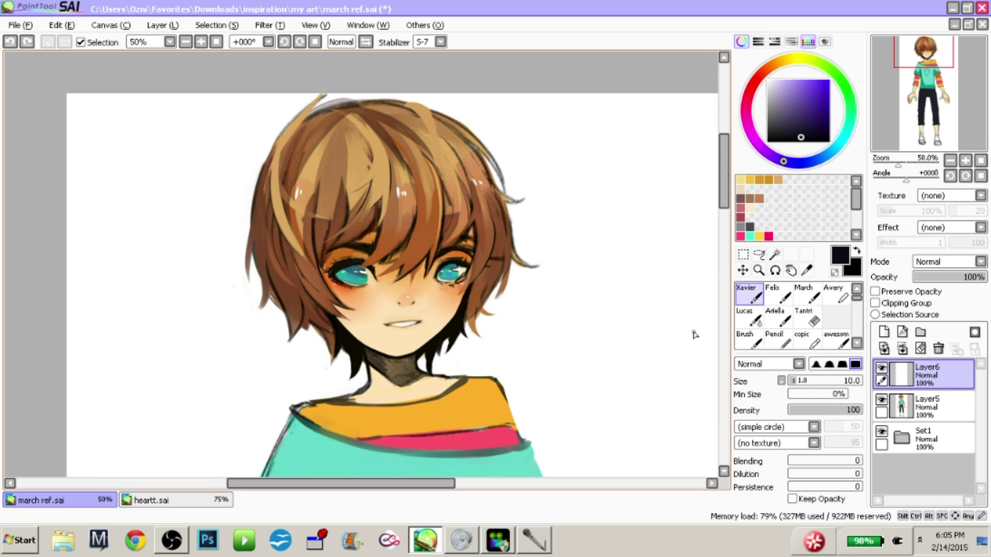
# Step: Pick a slightly lighter dark navy as the brush colour
pyautogui.moveTo(644, 287); pyautogui.dragTo(628, 277)
pyautogui.click(796, 132)
pyautogui.moveTo(524, 221); pyautogui.dragTo(480, 175)
pyautogui.moveTo(369, 158); pyautogui.dragTo(429, 236)
pyautogui.moveTo(588, 328); pyautogui.dragTo(536, 289)
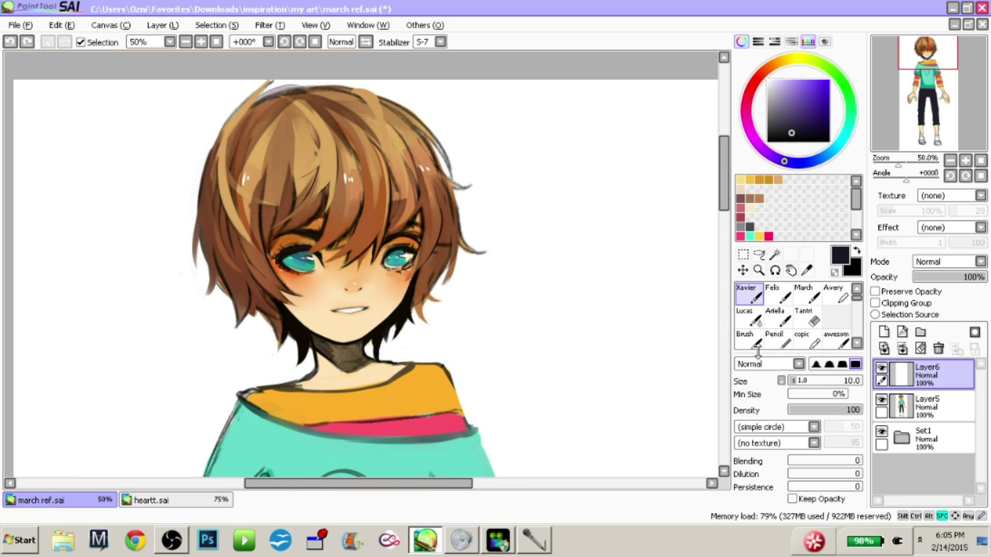
# Step: Hide the Set1 folder, lower Layer5's opacity to 12%, and make Layer6 the active layer
pyautogui.click(929, 405)
pyautogui.click(881, 432)
pyautogui.click(882, 400)
pyautogui.click(881, 401)
pyautogui.click(922, 277)
pyautogui.click(913, 382)
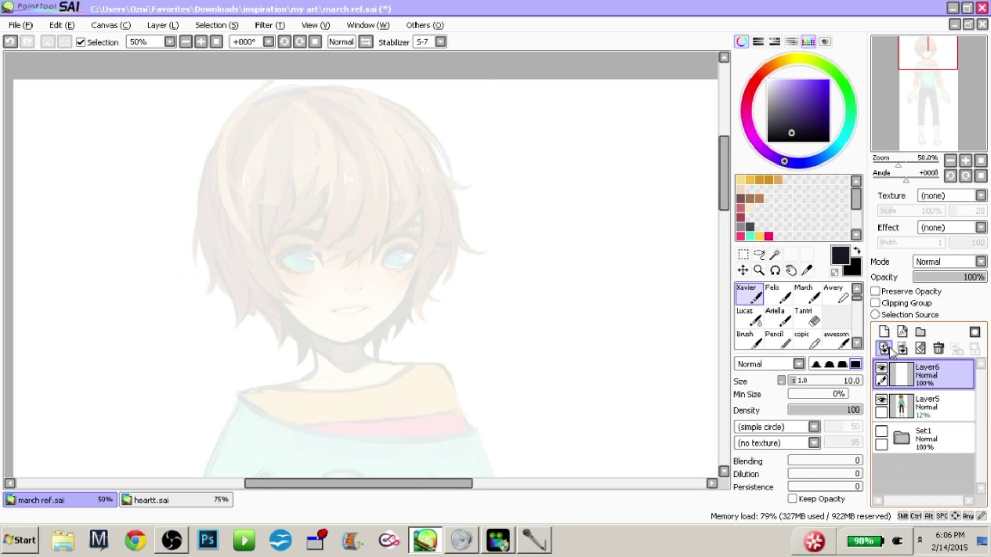
# Step: Try tracing the crown and outer edge of the hair on Layer6 over the faded drawing
pyautogui.press('pageup')
pyautogui.press('pageup')
pyautogui.moveTo(252, 158)
pyautogui.mouseDown()
pyautogui.moveTo(398, 292)
pyautogui.moveTo(385, 346)
pyautogui.mouseUp()
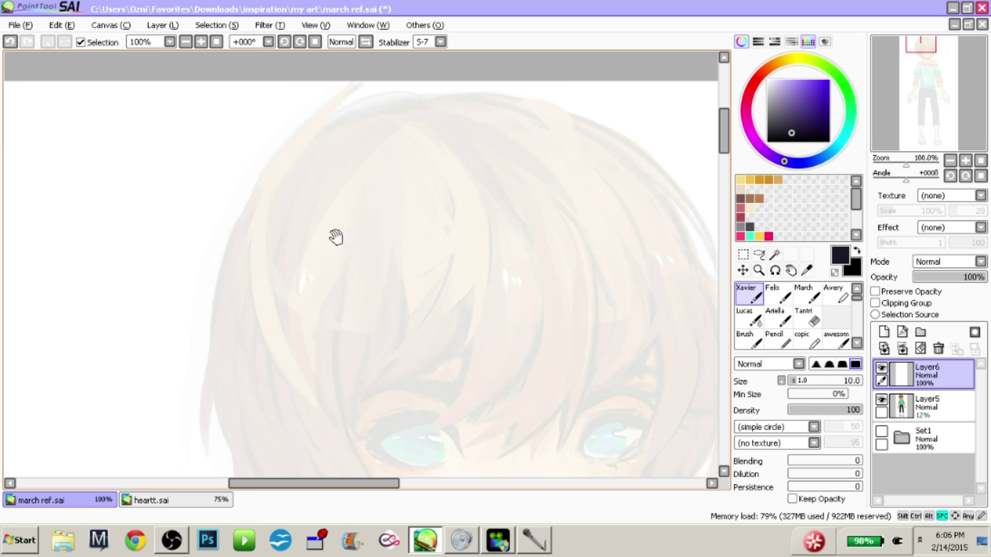
pyautogui.moveTo(310, 221); pyautogui.dragTo(379, 194)
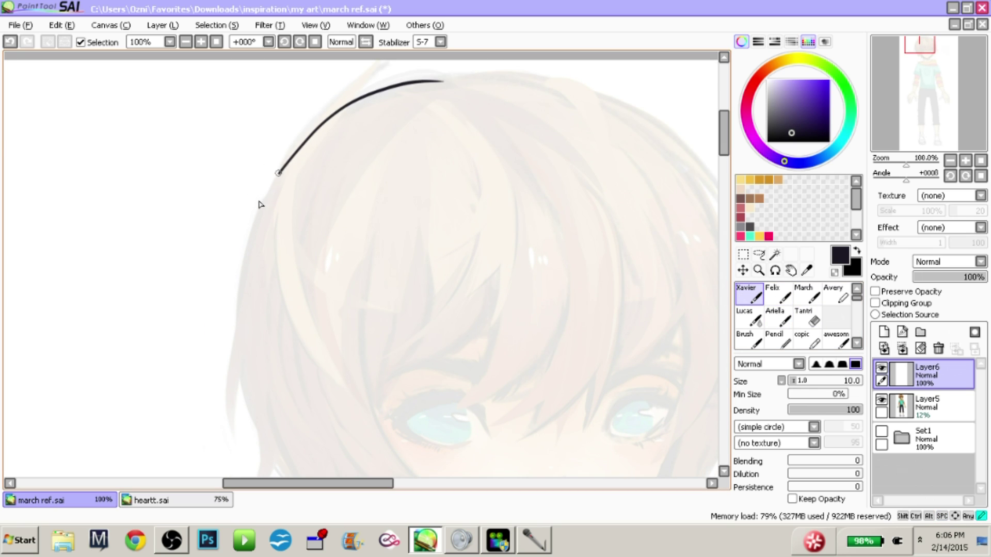
pyautogui.moveTo(235, 398); pyautogui.dragTo(255, 313)
pyautogui.hotkey('ctrl', 'z')
# Step: Try tracing the long curved hair strand down toward the eye in one smooth stroke
pyautogui.moveTo(302, 150); pyautogui.dragTo(232, 171)
pyautogui.moveTo(232, 121); pyautogui.dragTo(366, 381)
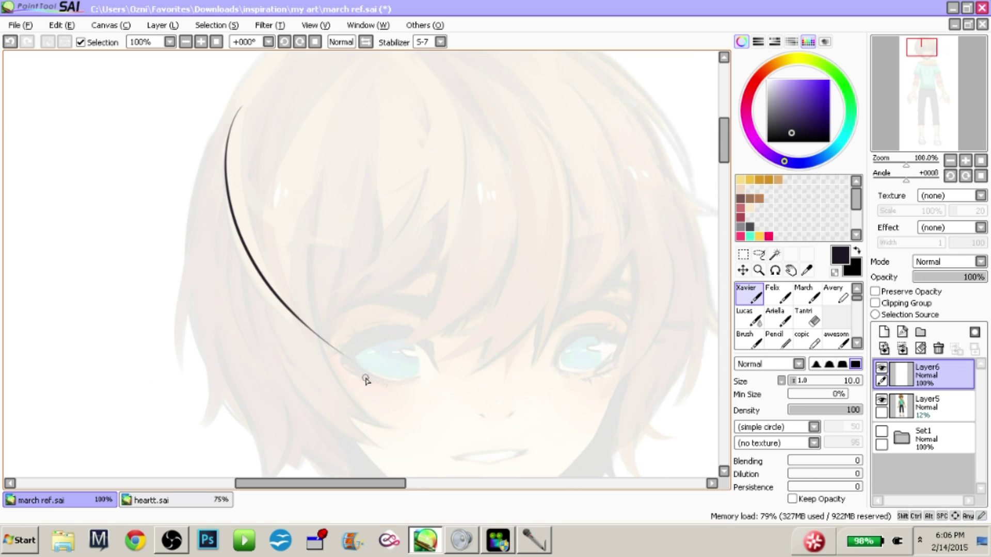
pyautogui.hotkey('ctrl', 'z')
pyautogui.scroll(-2, 332, 336)
pyautogui.moveTo(482, 272); pyautogui.dragTo(500, 201)
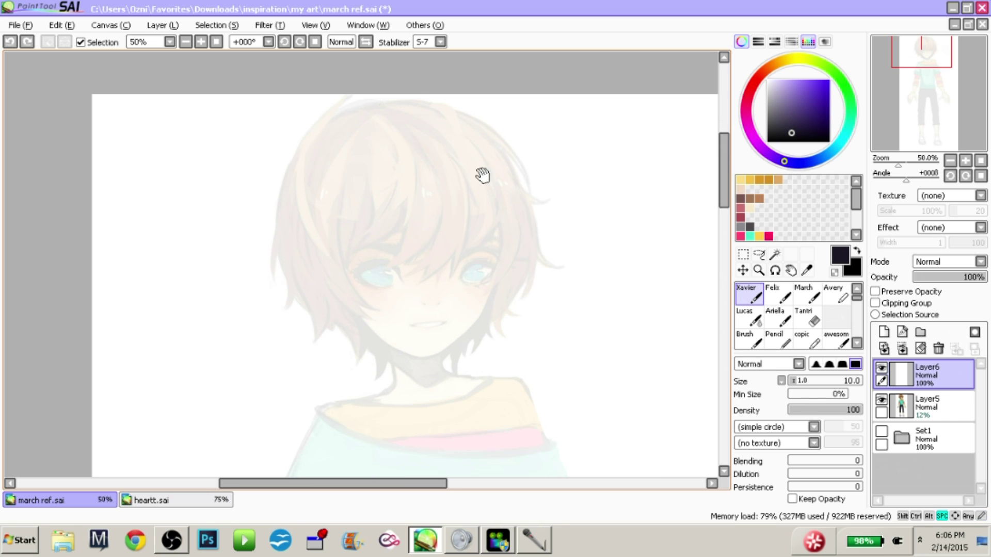
# Step: Set the stabilizer to 7 and Layer5's opacity to 100%
pyautogui.click(441, 42)
pyautogui.click(430, 135)
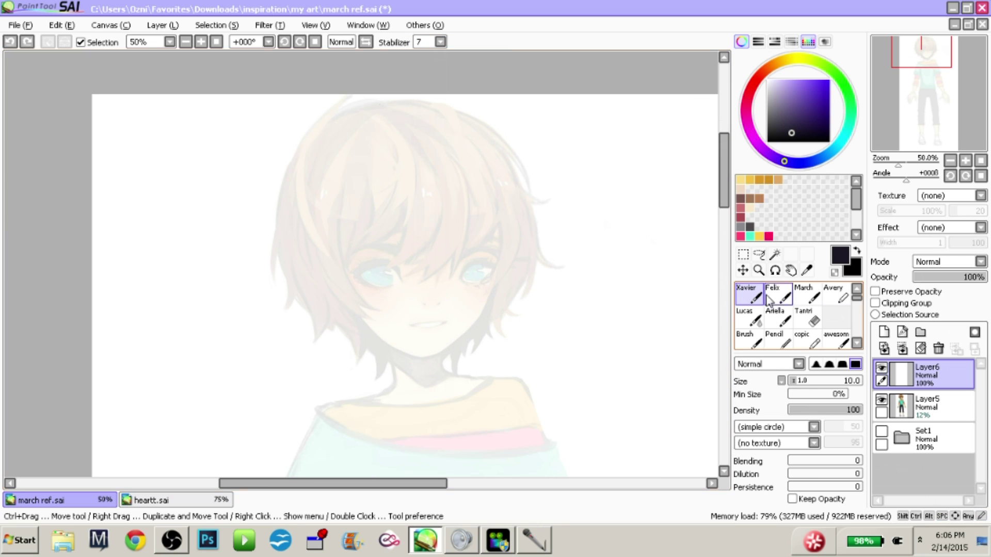
pyautogui.click(904, 419)
pyautogui.click(983, 277)
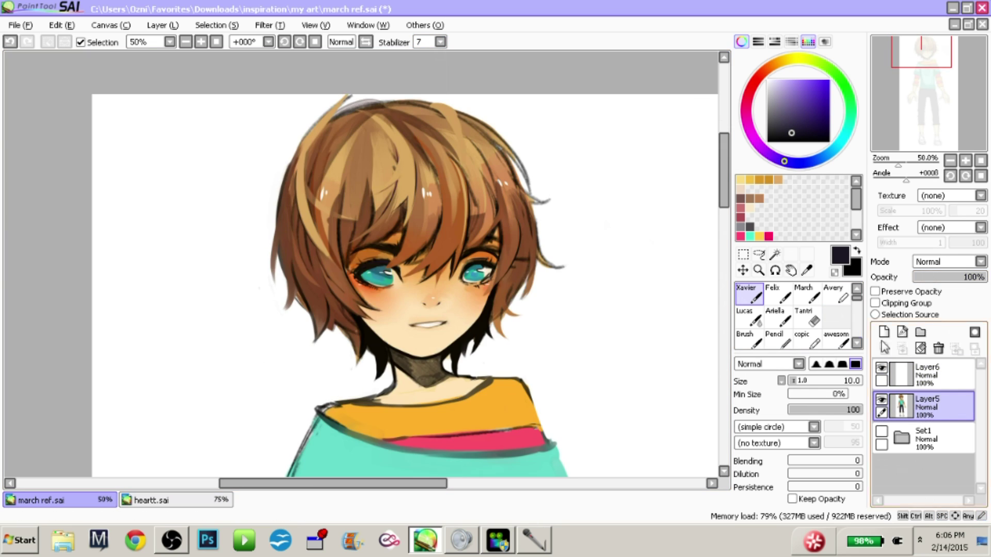
pyautogui.moveTo(570, 310); pyautogui.dragTo(566, 288)
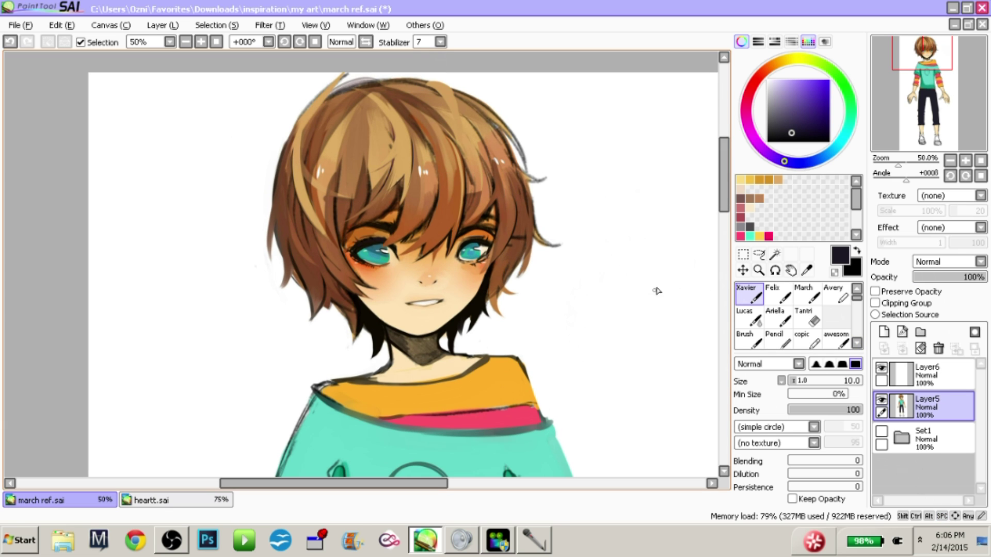
pyautogui.moveTo(566, 243)
pyautogui.mouseDown()
pyautogui.moveTo(537, 283)
pyautogui.moveTo(591, 320)
pyautogui.moveTo(577, 278)
pyautogui.moveTo(577, 322)
pyautogui.mouseUp()
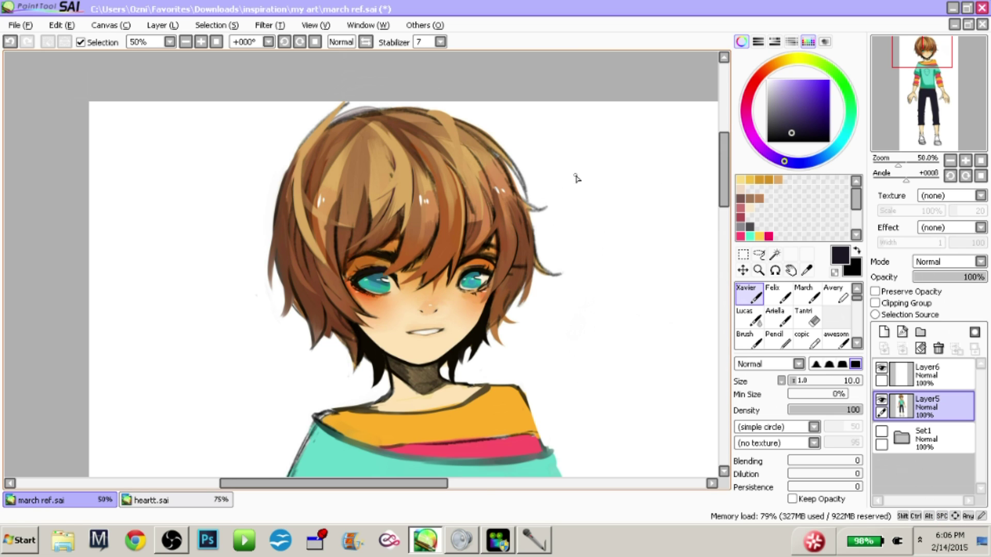
pyautogui.moveTo(626, 350)
pyautogui.mouseDown()
pyautogui.moveTo(602, 346)
pyautogui.moveTo(637, 314)
pyautogui.moveTo(630, 341)
pyautogui.moveTo(674, 297)
pyautogui.moveTo(632, 328)
pyautogui.moveTo(595, 275)
pyautogui.mouseUp()
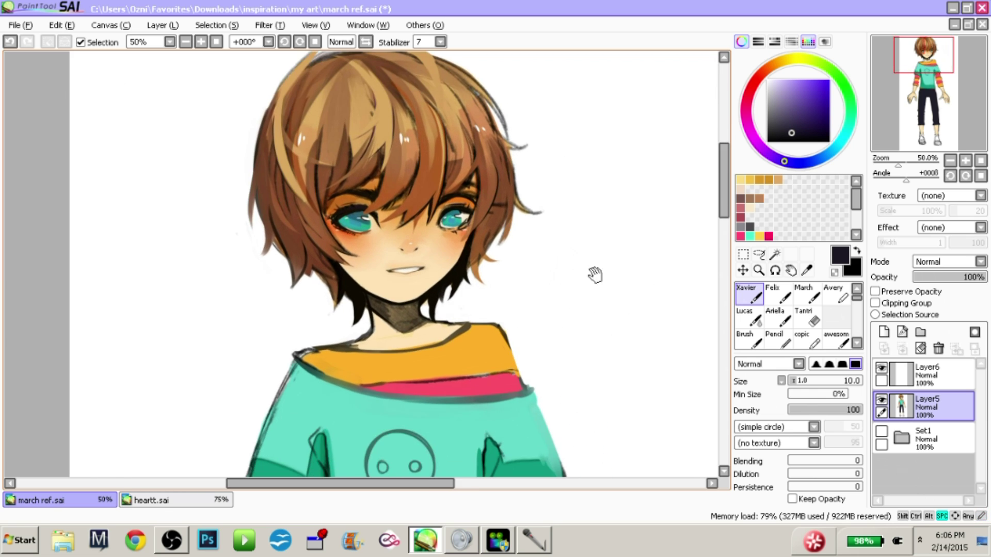
# Step: Try selecting the white background around the character on Layer5 with the Magic Wand
pyautogui.scroll(-3, 584, 267)
pyautogui.scroll(1, 583, 267)
pyautogui.moveTo(641, 347); pyautogui.dragTo(606, 294)
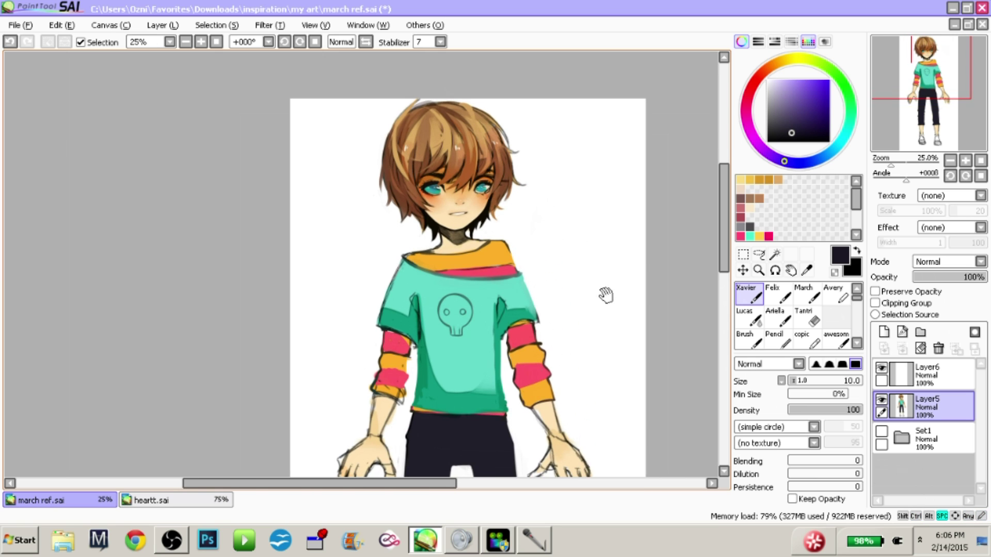
pyautogui.moveTo(665, 305); pyautogui.dragTo(680, 273)
pyautogui.click(775, 254)
pyautogui.click(592, 204)
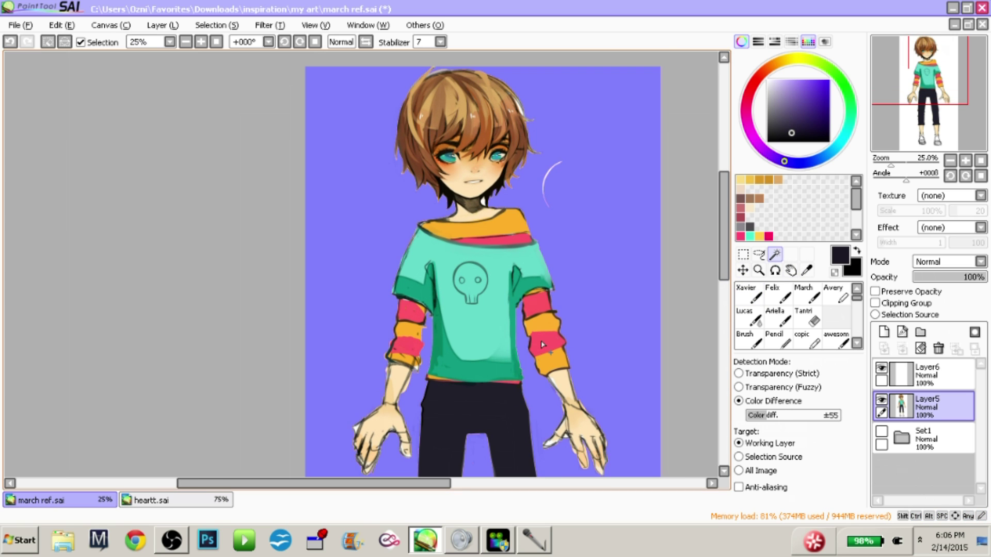
pyautogui.hotkey('ctrl', 'z')
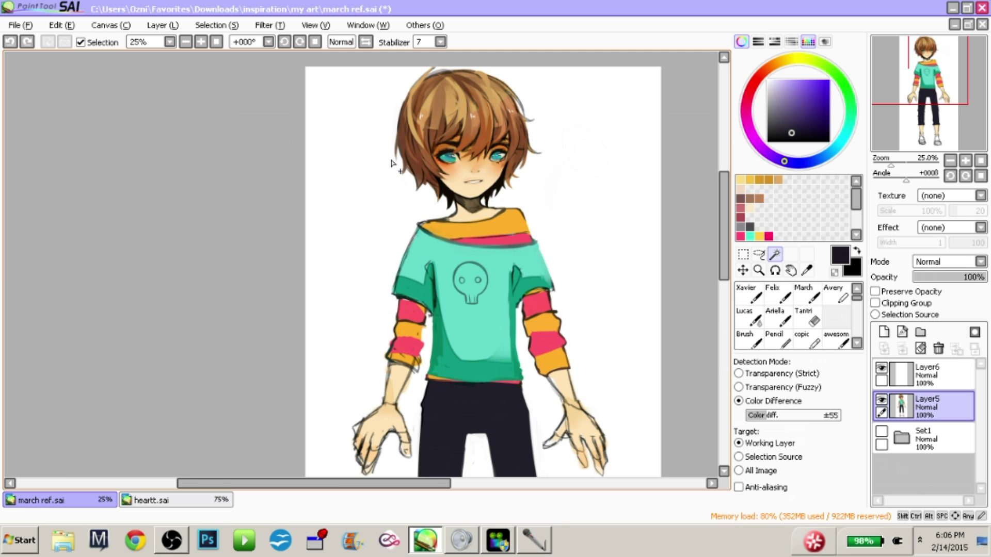
# Step: Select Layer5's white background, invert the selection to cover the character, and clear it again
pyautogui.click(570, 194)
pyautogui.click(216, 25)
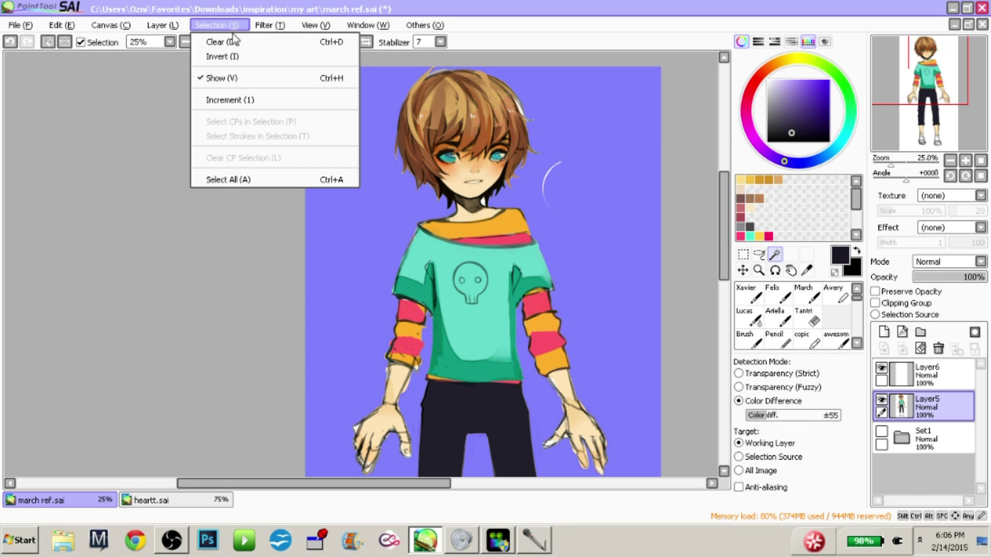
pyautogui.click(240, 59)
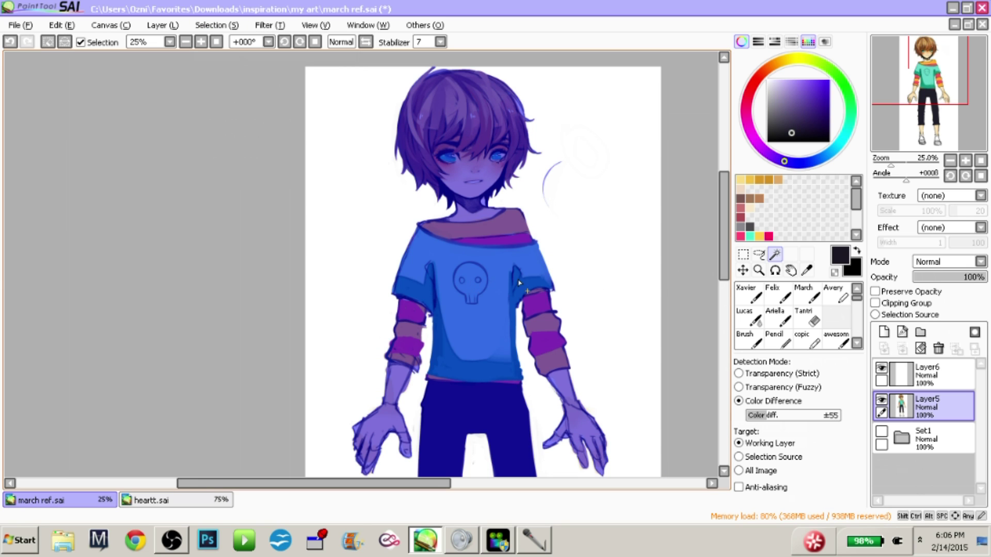
pyautogui.press('ctrl')
pyautogui.hotkey('ctrl', 'd')
# Step: Try building a Magic Wand selection from the hair, face, collar and shirt areas, and clear it
pyautogui.click(486, 149)
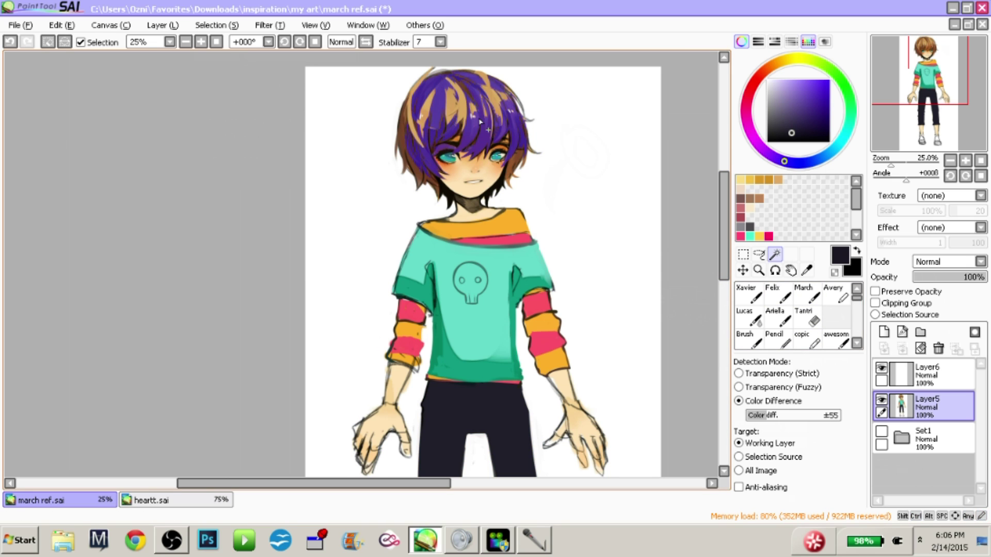
pyautogui.click(411, 135)
pyautogui.click(470, 185)
pyautogui.click(477, 242)
pyautogui.click(481, 221)
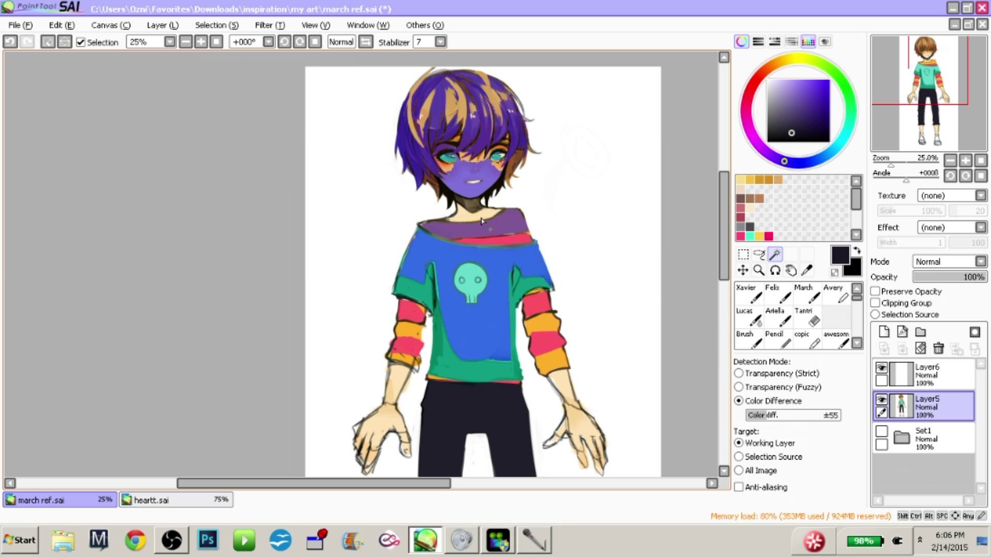
pyautogui.click(447, 106)
pyautogui.click(487, 107)
pyautogui.moveTo(651, 243); pyautogui.dragTo(619, 238)
pyautogui.click(759, 253)
pyautogui.click(775, 254)
pyautogui.click(763, 253)
pyautogui.hotkey('ctrl', 'd')
# Step: Select the white background with the Magic Wand and invert the selection so it covers the whole character
pyautogui.click(775, 254)
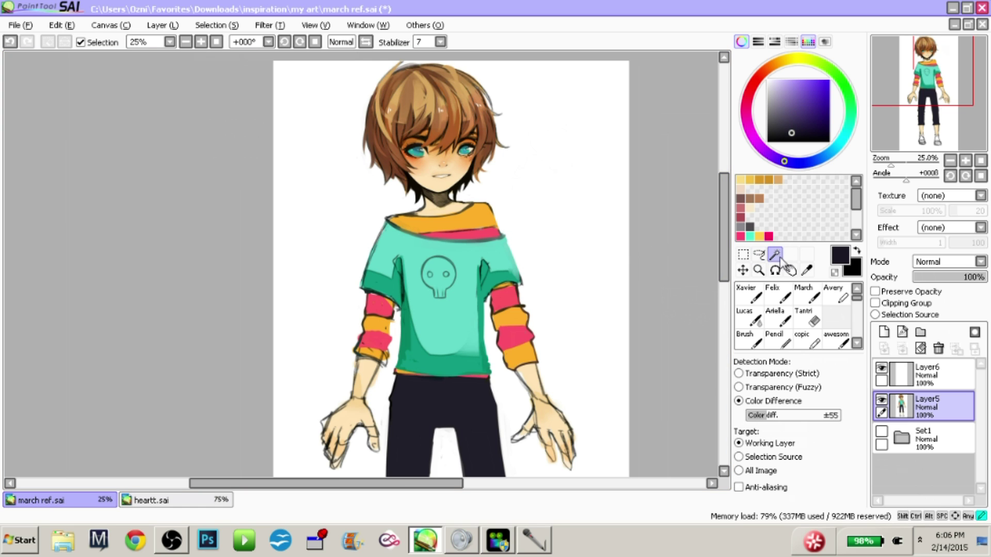
pyautogui.click(559, 178)
pyautogui.click(222, 25)
pyautogui.click(222, 57)
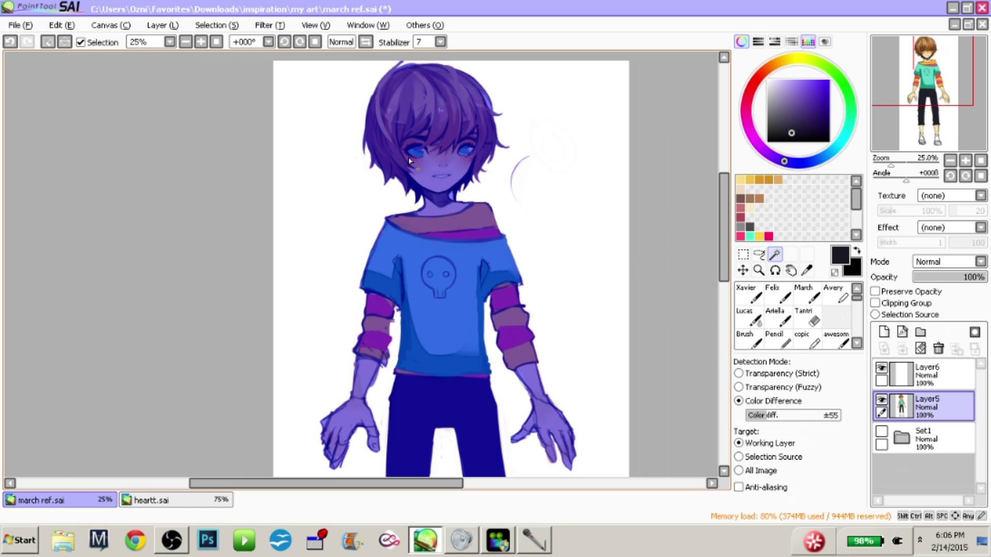
# Step: Choose yellow as the drawing color, try filling the selected character with it on Layer5, and undo the fill
pyautogui.click(789, 60)
pyautogui.click(811, 80)
pyautogui.press('g')
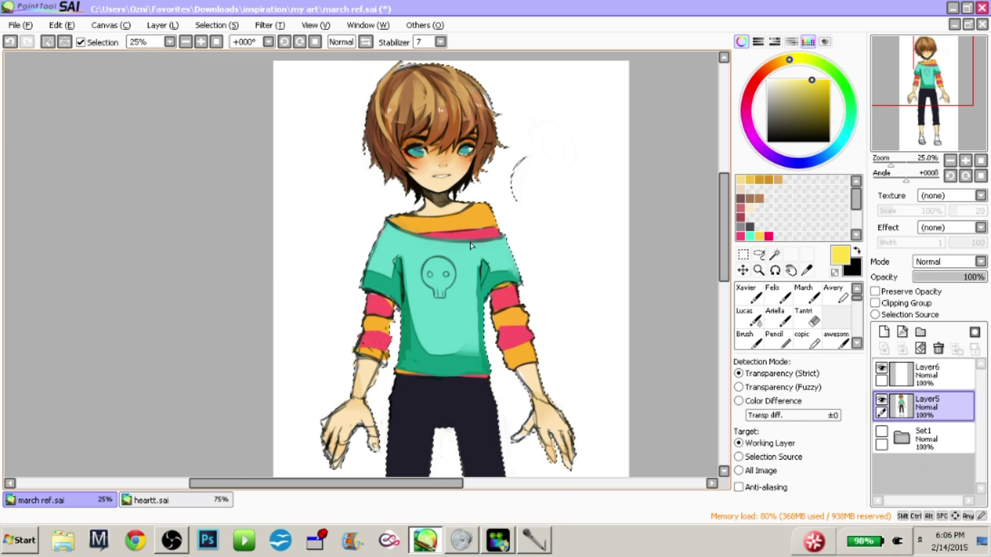
pyautogui.click(507, 291)
pyautogui.moveTo(509, 292); pyautogui.dragTo(534, 285)
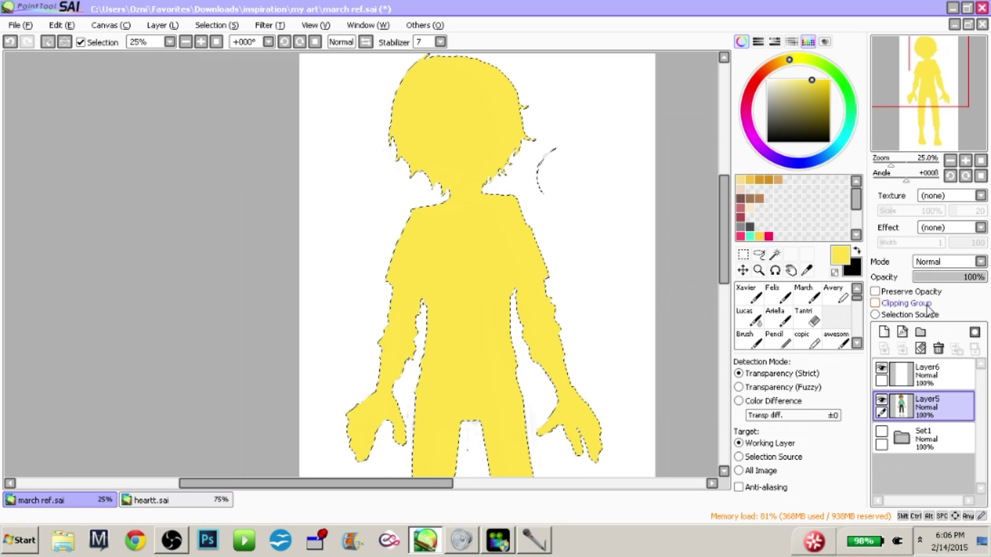
pyautogui.hotkey('ctrl', 'z')
# Step: Switch to the heartt.sai drawing and add a new layer directly beneath the visible line art
pyautogui.click(151, 500)
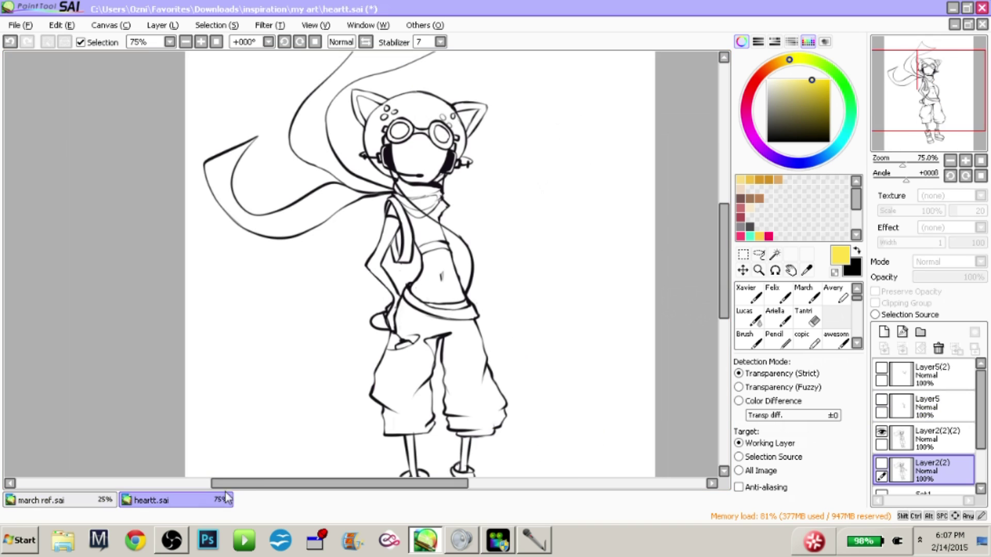
pyautogui.click(883, 332)
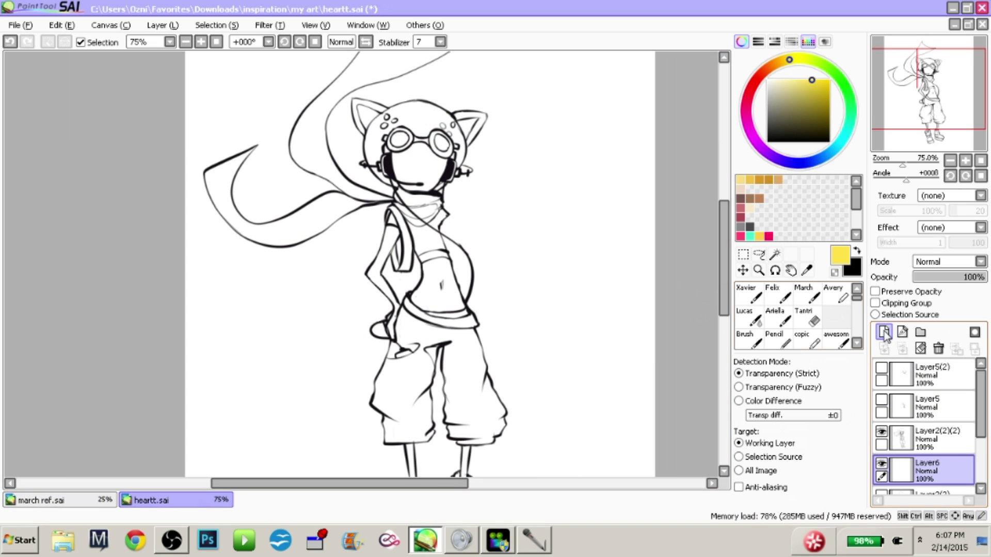
# Step: With the Magic Wand targeting All Image, select the background around the cat-eared figure and invert the selection
pyautogui.click(774, 254)
pyautogui.click(530, 239)
pyautogui.hotkey('ctrl', 'z')
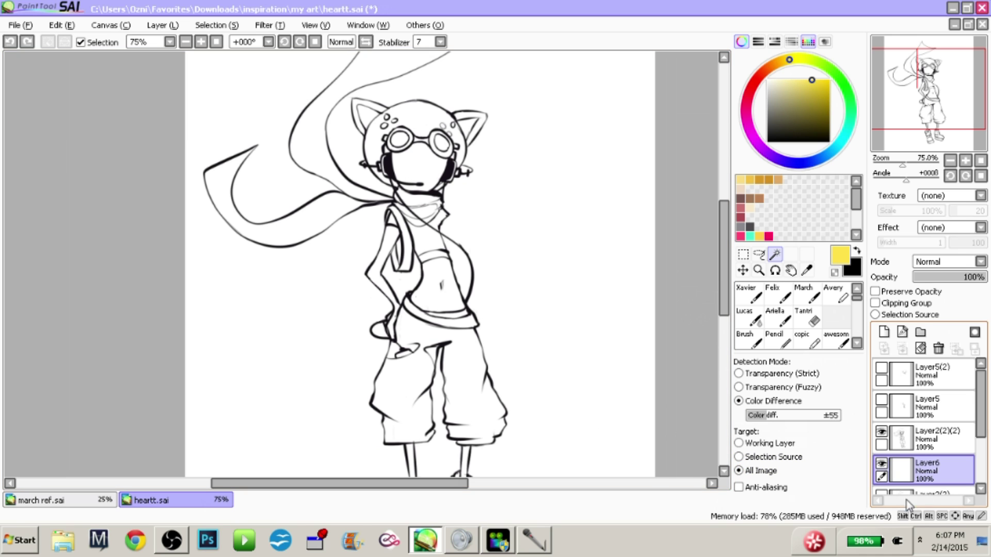
pyautogui.click(549, 262)
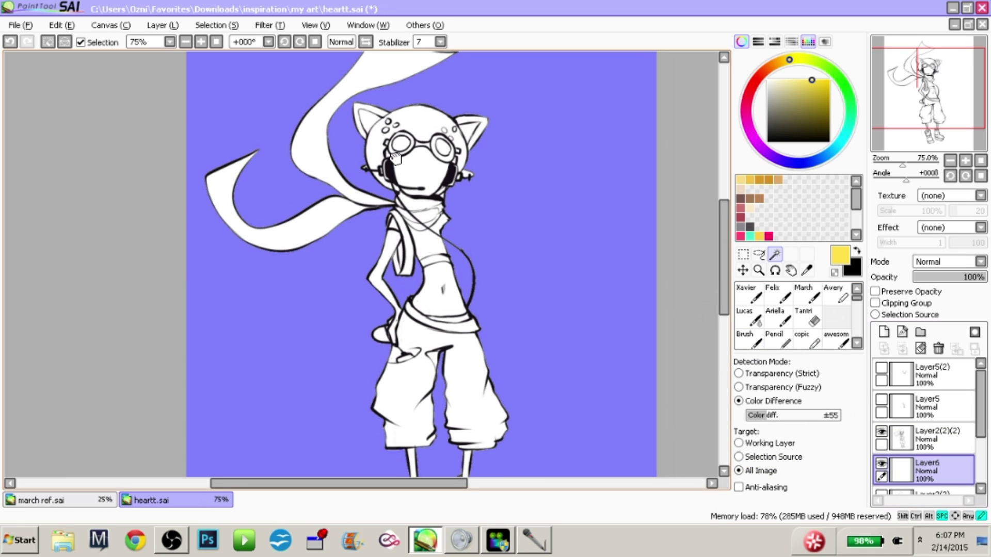
pyautogui.click(216, 25)
pyautogui.click(219, 55)
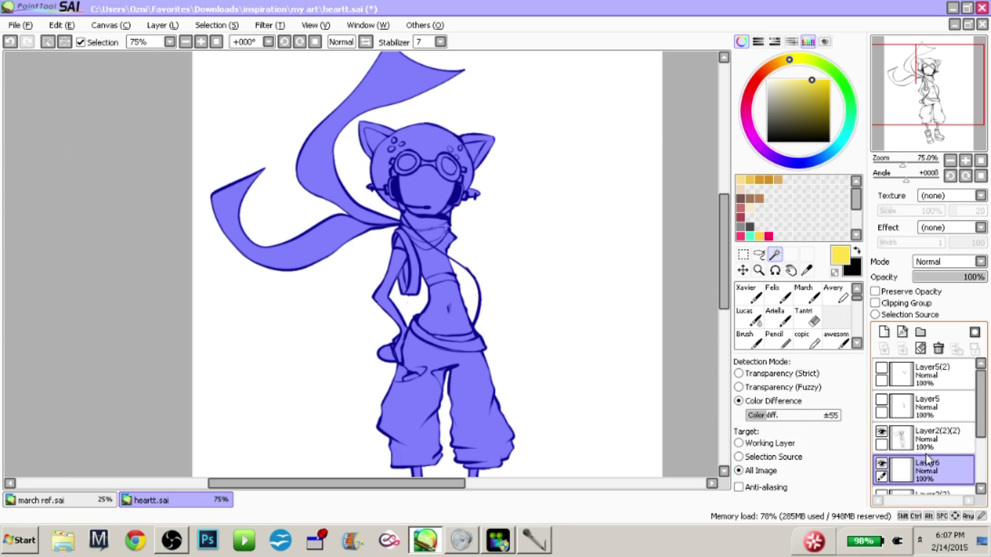
# Step: Fill the selected figure with yellow on the new Layer6 and clear the selection
pyautogui.press('g')
pyautogui.click(432, 245)
pyautogui.moveTo(480, 310); pyautogui.dragTo(441, 264)
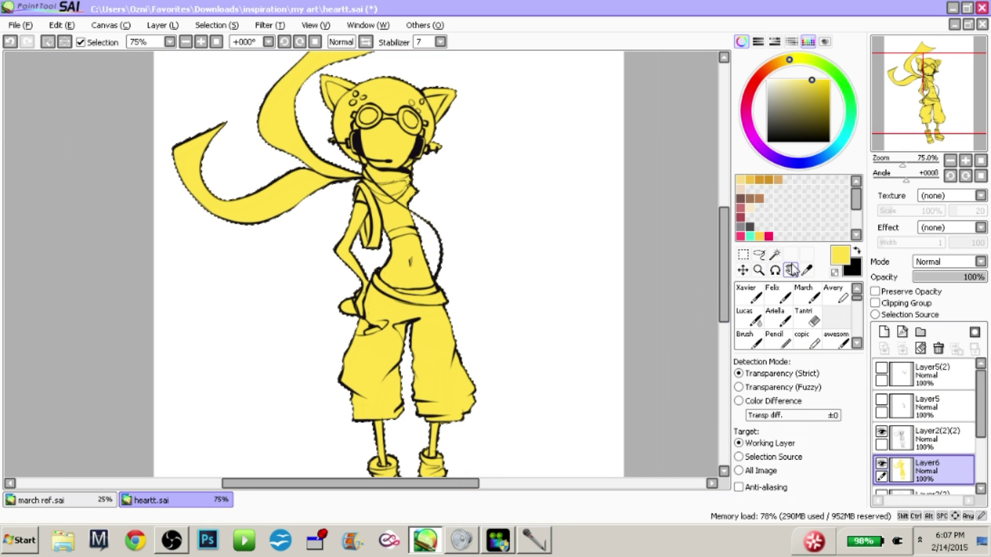
pyautogui.click(758, 254)
pyautogui.hotkey('ctrl', 'd')
# Step: Return to march ref.sai, show the Set1 folder, and clear the remaining selection
pyautogui.click(95, 503)
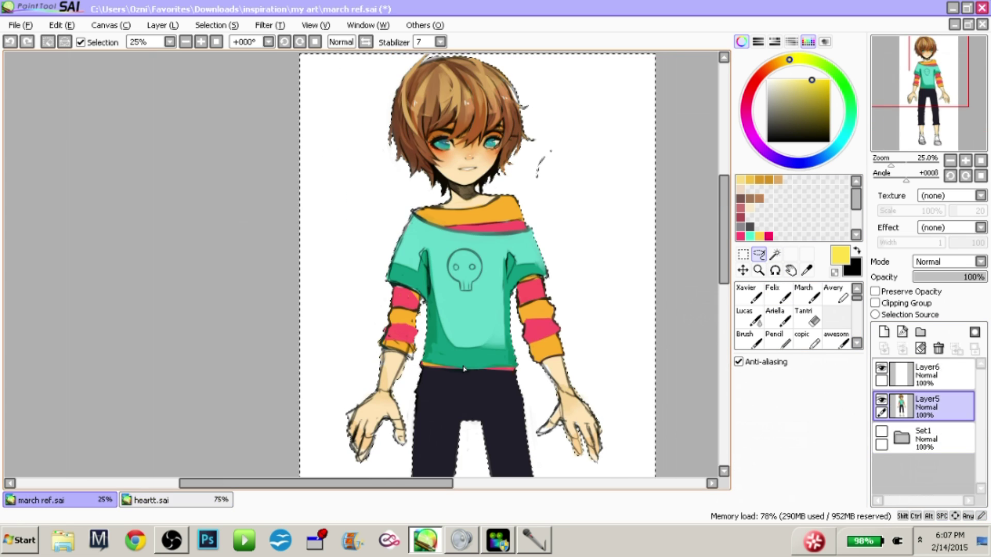
pyautogui.click(881, 431)
pyautogui.scroll(-5, 716, 295)
pyautogui.moveTo(716, 291); pyautogui.dragTo(717, 326)
pyautogui.moveTo(690, 187); pyautogui.dragTo(689, 299)
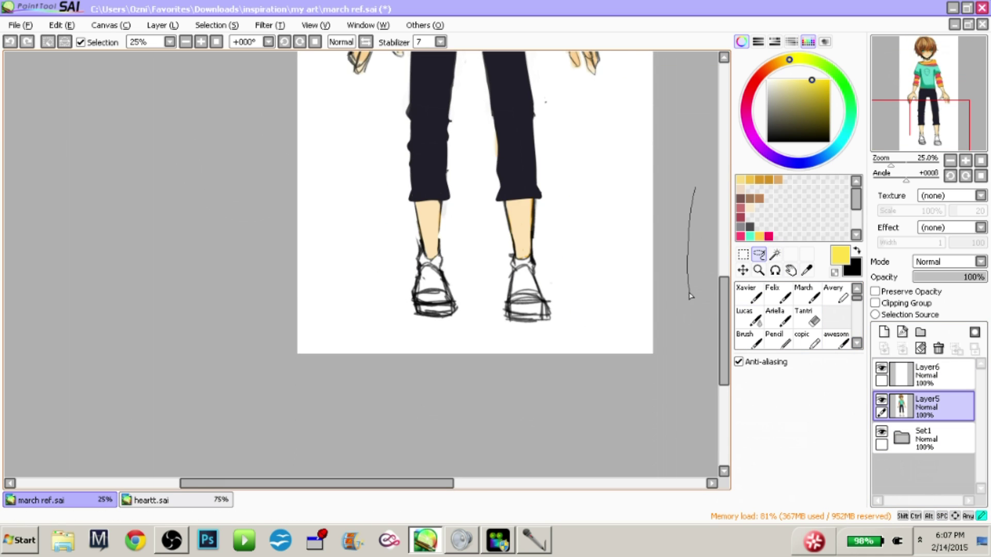
pyautogui.moveTo(632, 118); pyautogui.dragTo(591, 406)
pyautogui.moveTo(541, 165)
pyautogui.mouseDown()
pyautogui.moveTo(547, 308)
pyautogui.moveTo(539, 321)
pyautogui.moveTo(583, 367)
pyautogui.mouseUp()
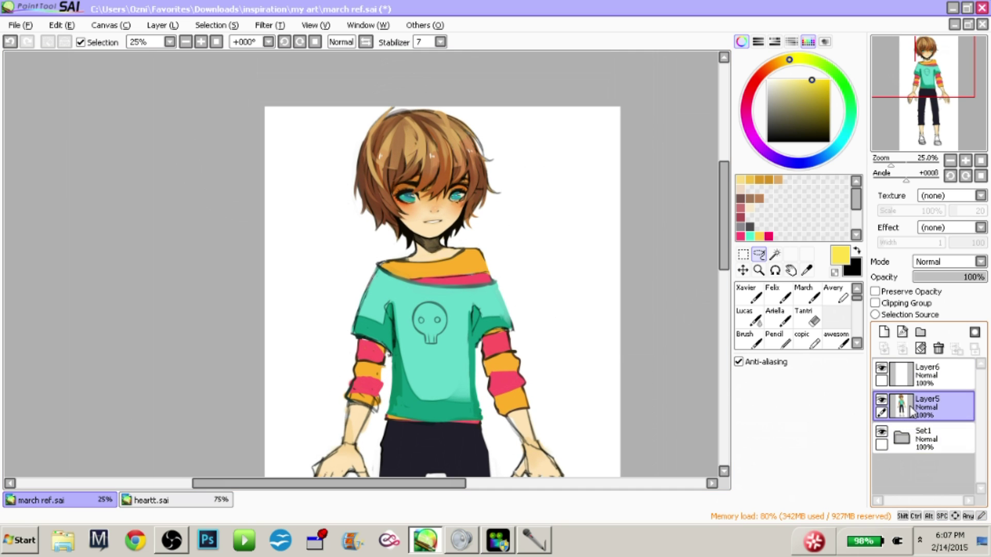
# Step: Toggle Layer5's visibility to compare it with the artwork in the Set1 folder underneath
pyautogui.click(882, 401)
pyautogui.click(882, 401)
pyautogui.click(882, 401)
pyautogui.click(897, 437)
# Step: Shift Layer5's hue to -70 with Hue and Saturation and lower the layer's opacity to 31%
pyautogui.click(893, 409)
pyautogui.click(263, 24)
pyautogui.click(310, 37)
pyautogui.moveTo(728, 208); pyautogui.dragTo(705, 213)
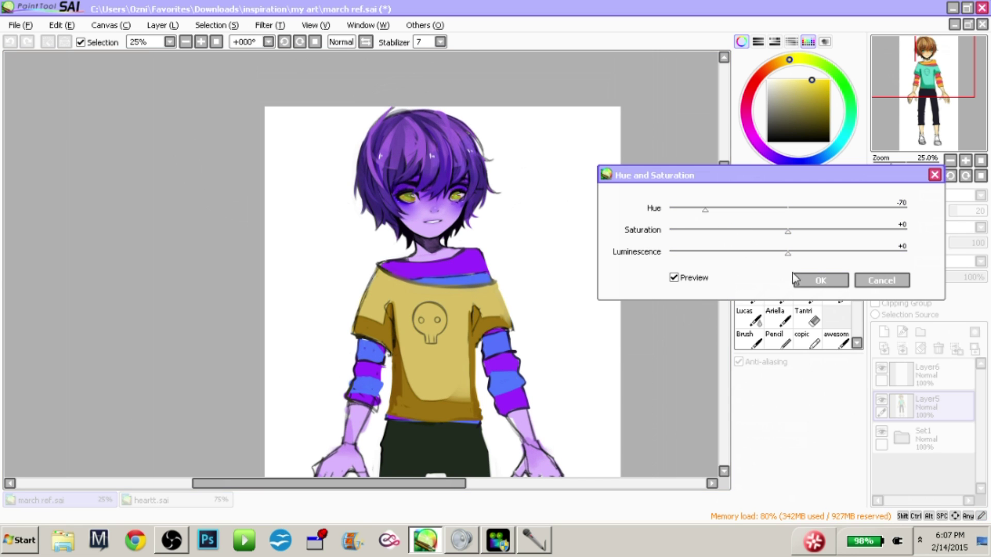
pyautogui.click(820, 280)
pyautogui.moveTo(945, 284); pyautogui.dragTo(938, 285)
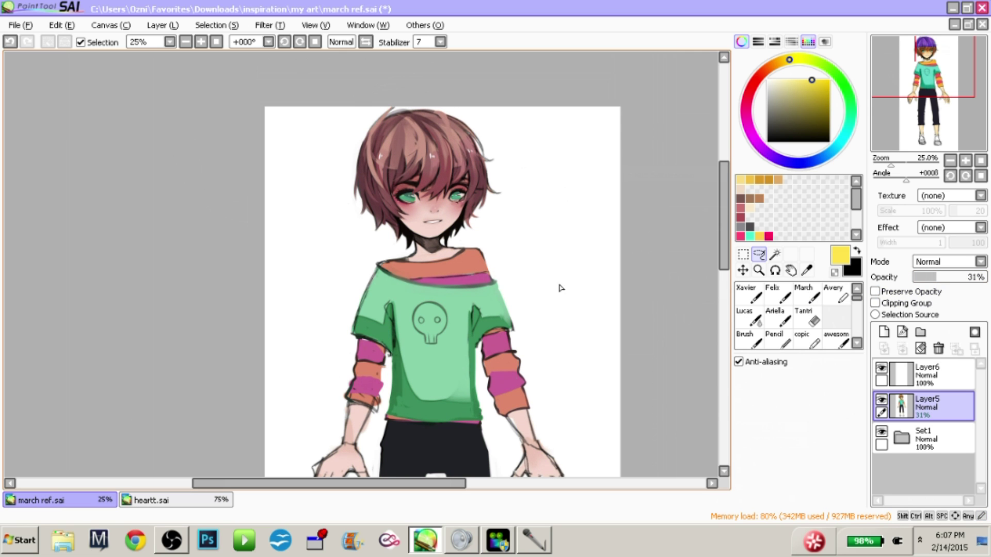
# Step: Compare the character's face and hair with the recolored Layer5 hidden and shown
pyautogui.scroll(4, 454, 241)
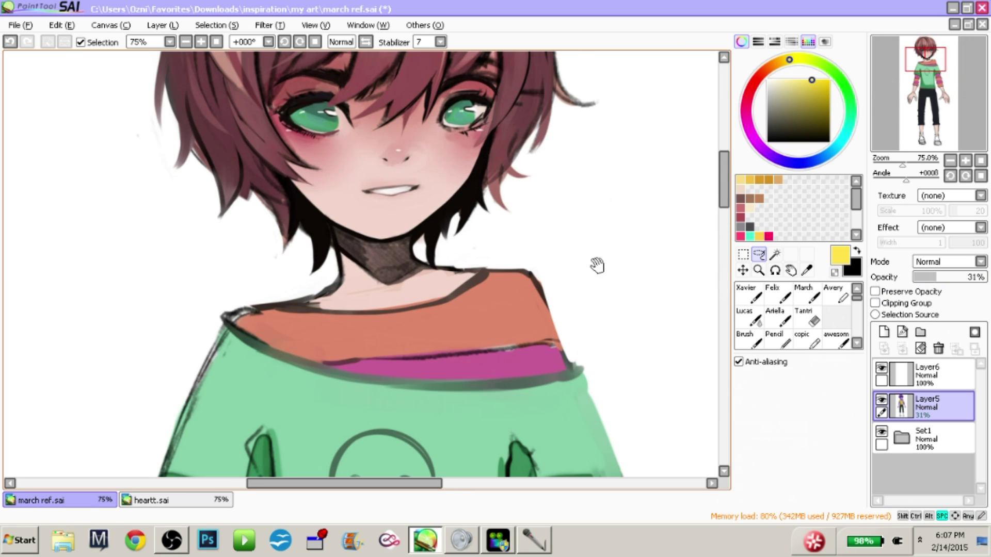
pyautogui.moveTo(453, 239); pyautogui.dragTo(494, 332)
pyautogui.click(881, 399)
pyautogui.click(881, 399)
pyautogui.moveTo(565, 299); pyautogui.dragTo(561, 341)
# Step: Erase Layer5's color tint over the face with the Tantri eraser at size 200
pyautogui.click(807, 317)
pyautogui.click(818, 380)
pyautogui.moveTo(398, 264)
pyautogui.mouseDown()
pyautogui.moveTo(380, 296)
pyautogui.moveTo(363, 237)
pyautogui.moveTo(405, 217)
pyautogui.moveTo(485, 291)
pyautogui.mouseUp()
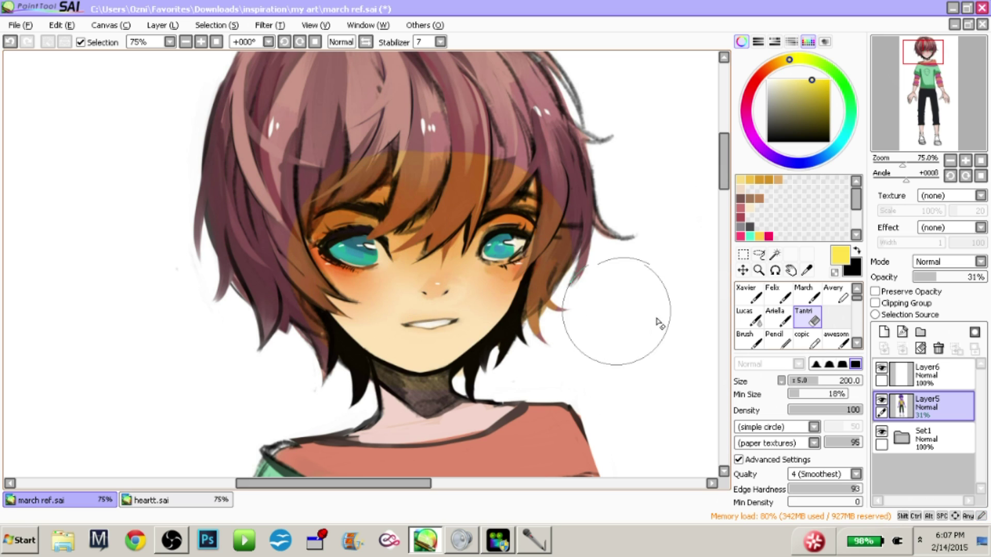
# Step: Blend the erased edge across the hair with the Lucas brush and erase more of Layer5's tint around the bangs
pyautogui.click(753, 319)
pyautogui.moveTo(484, 169)
pyautogui.mouseDown()
pyautogui.moveTo(314, 142)
pyautogui.moveTo(333, 252)
pyautogui.mouseUp()
pyautogui.moveTo(513, 146); pyautogui.dragTo(519, 309)
pyautogui.moveTo(547, 137); pyautogui.dragTo(545, 312)
pyautogui.press('e')
pyautogui.moveTo(429, 175)
pyautogui.mouseDown()
pyautogui.moveTo(346, 299)
pyautogui.moveTo(532, 240)
pyautogui.moveTo(526, 270)
pyautogui.mouseUp()
pyautogui.moveTo(441, 260); pyautogui.dragTo(449, 304)
pyautogui.click(751, 318)
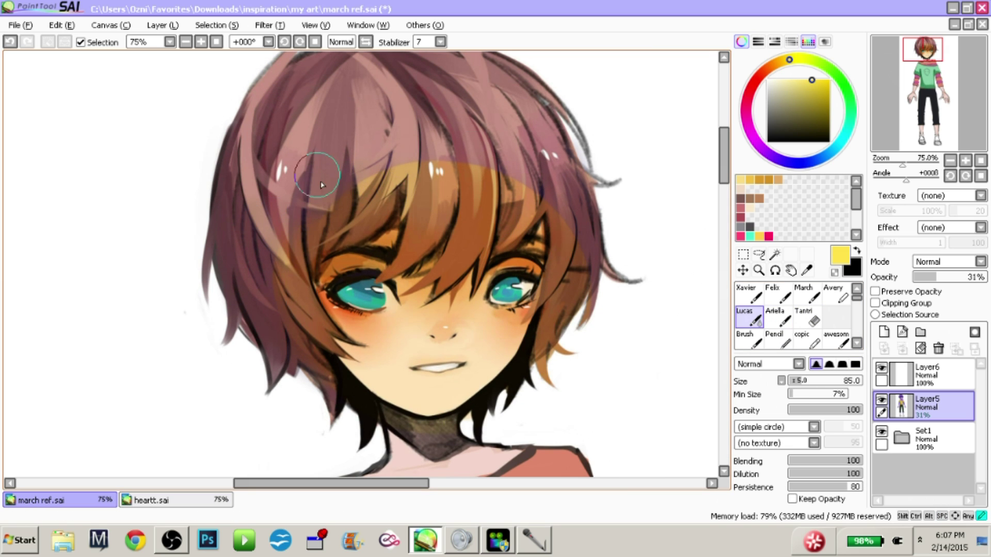
pyautogui.scroll(-2, 467, 128)
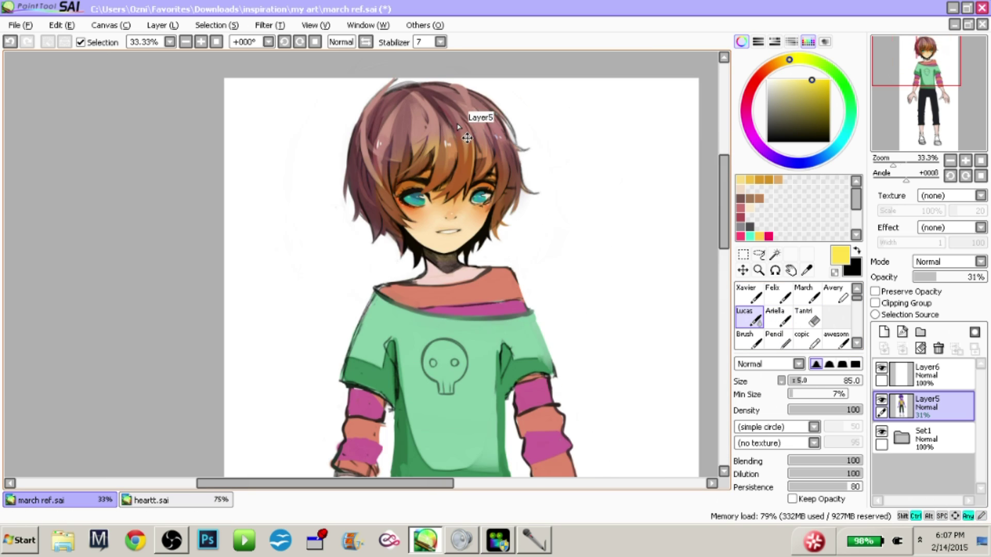
pyautogui.moveTo(546, 387); pyautogui.dragTo(612, 283)
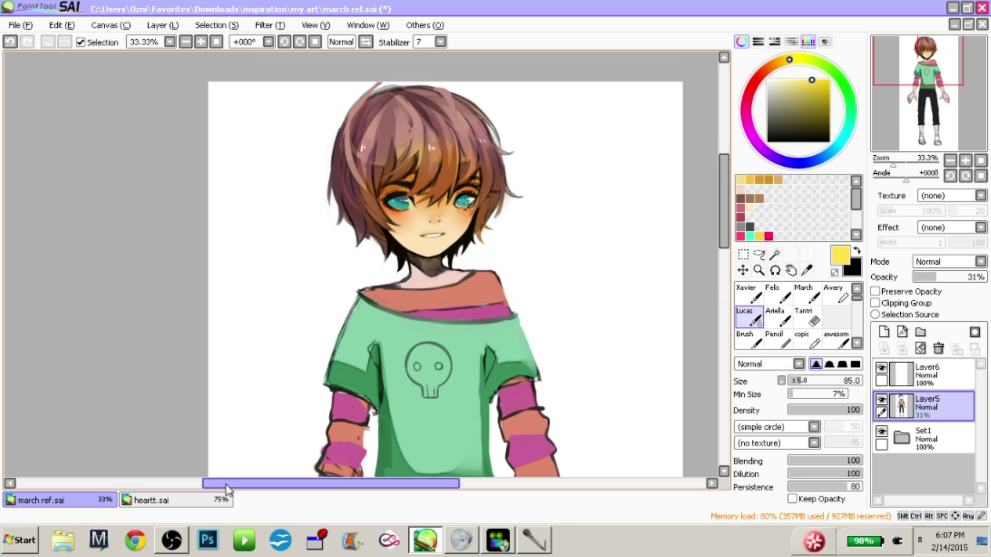
pyautogui.click(171, 545)
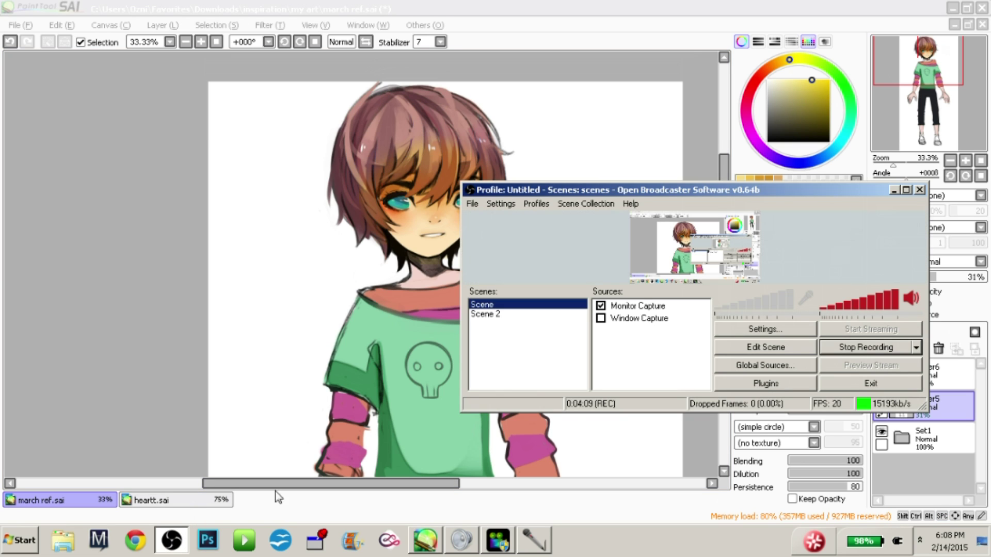